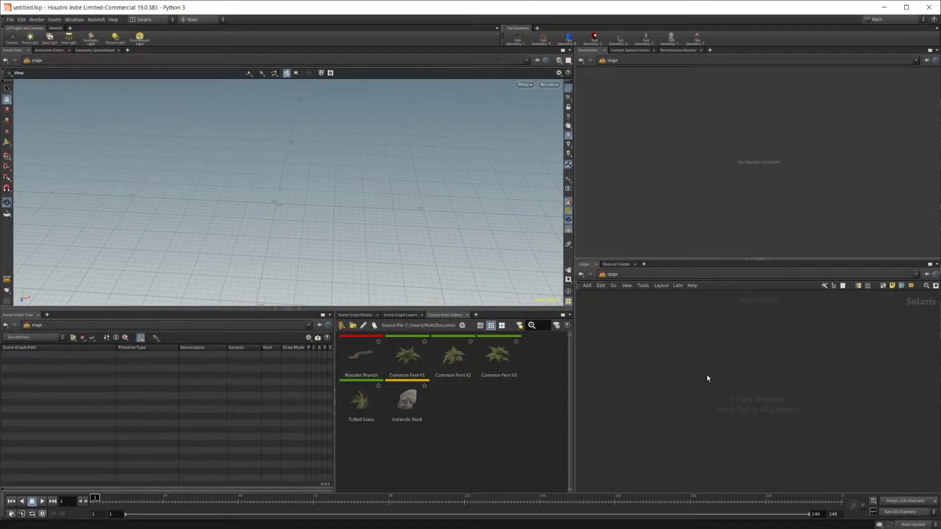
Step: Add a Grid node to the empty stage network
key(Tab)
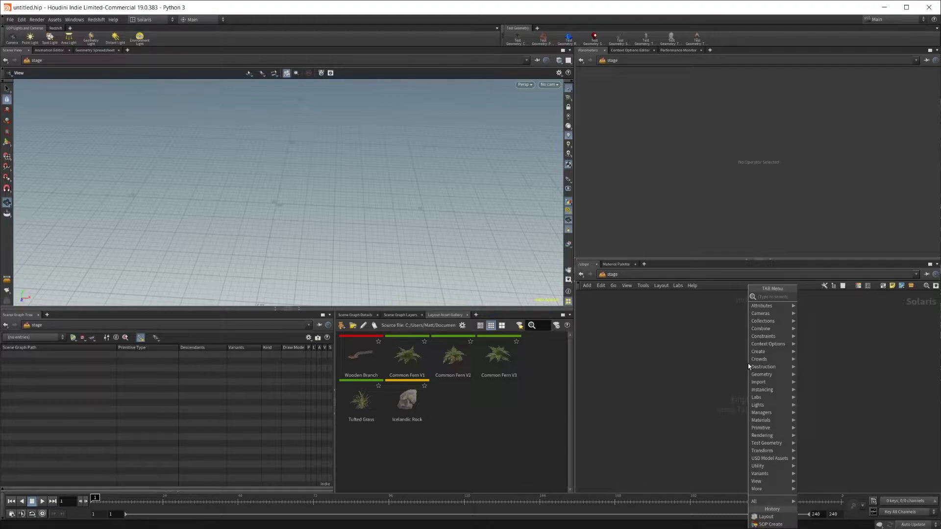
text(grid)
key(Return)
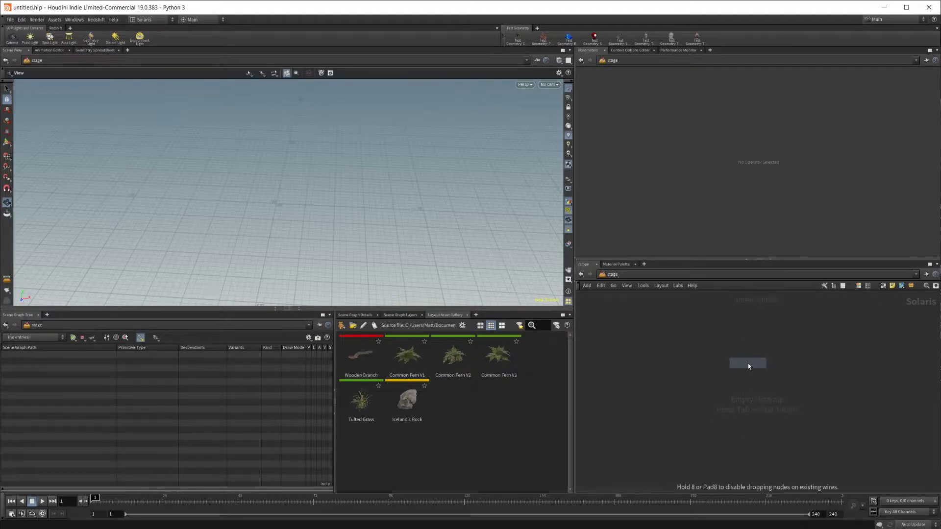
click(748, 367)
key(space)
scroll(343, 187, down, 1)
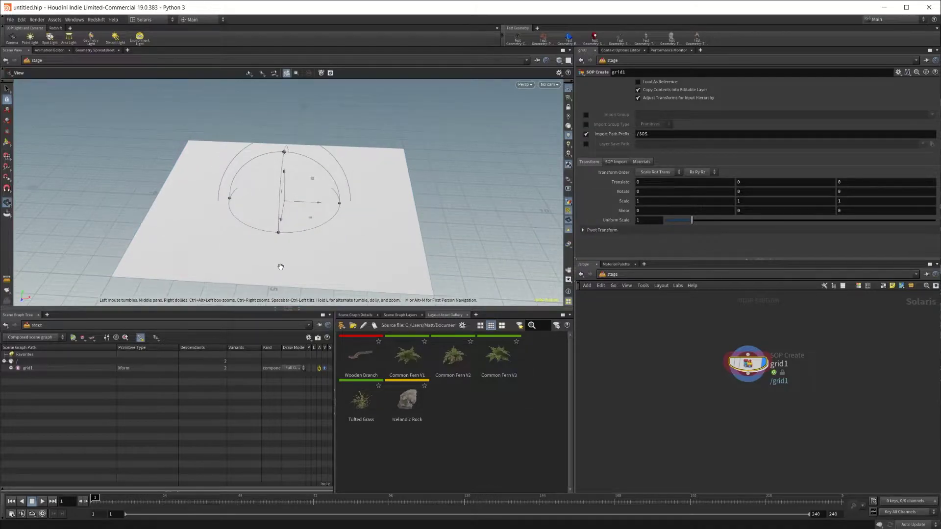
mouse_move(361, 220)
mouse_down()
mouse_move(373, 225)
mouse_move(358, 219)
mouse_up()
key(Return)
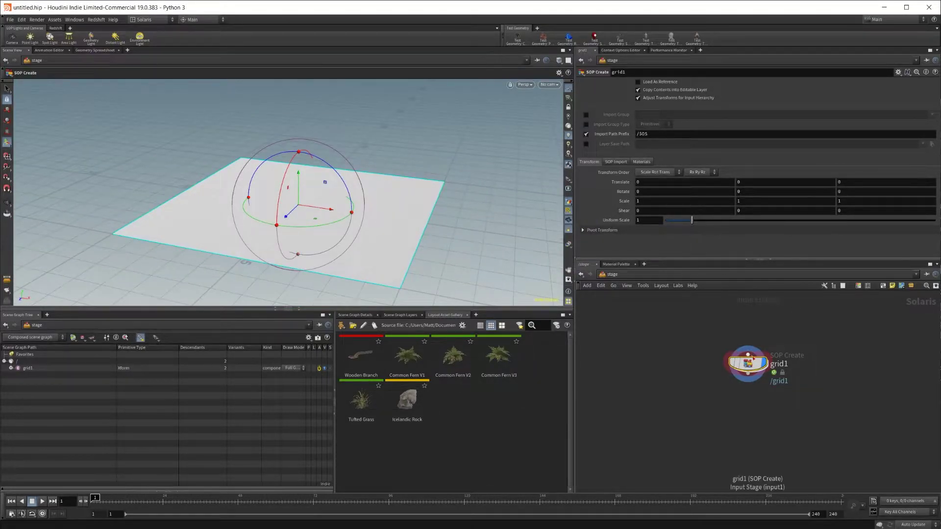
Step: Set the size of the grid inside the SOP Create node to 100 by 100 and return to the stage level
double_click(759, 365)
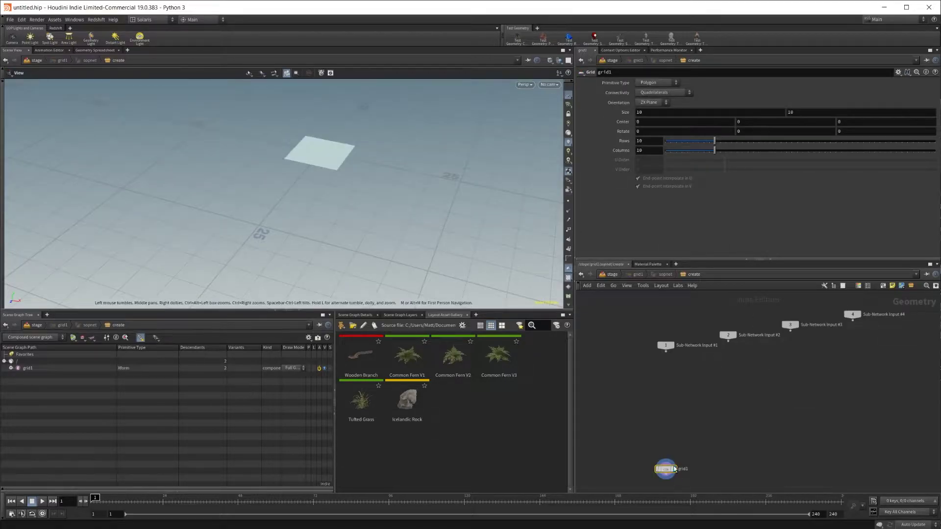
click(682, 113)
text(0)
key(Tab)
text(100)
key(Return)
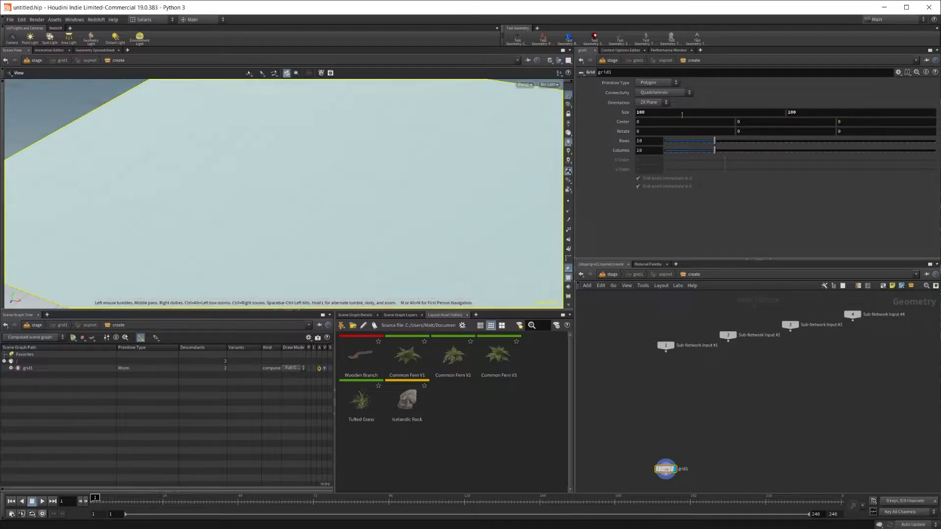
click(612, 274)
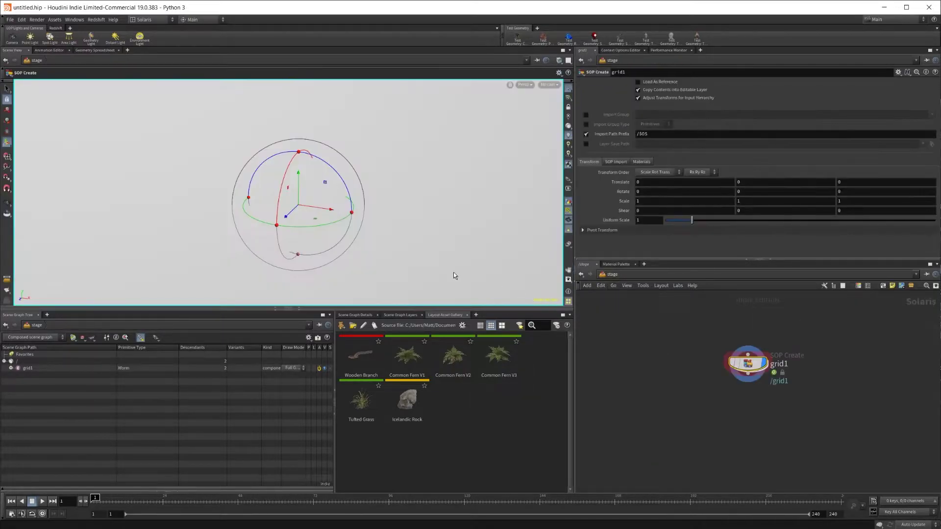
drag(342, 163, 308, 213)
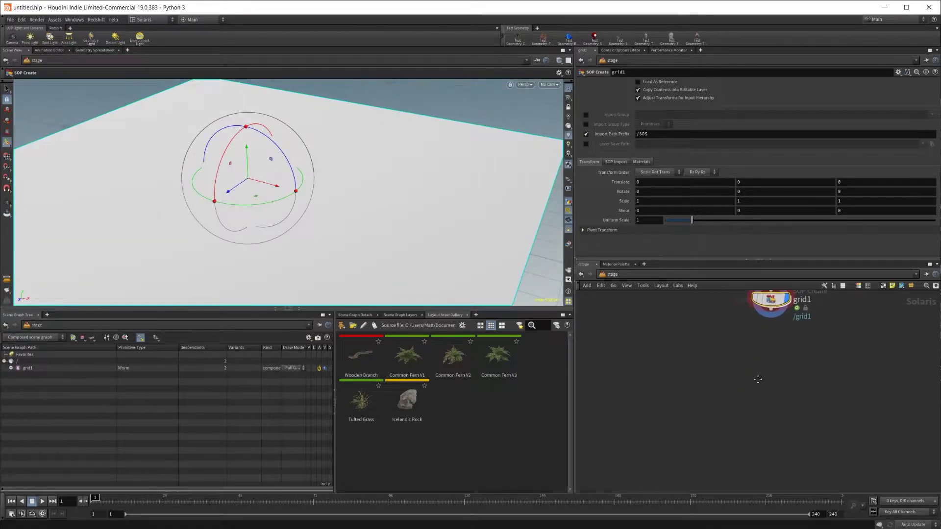
Step: Add a Layout node connected below the grid node
key(Tab)
mouse_move(729, 382)
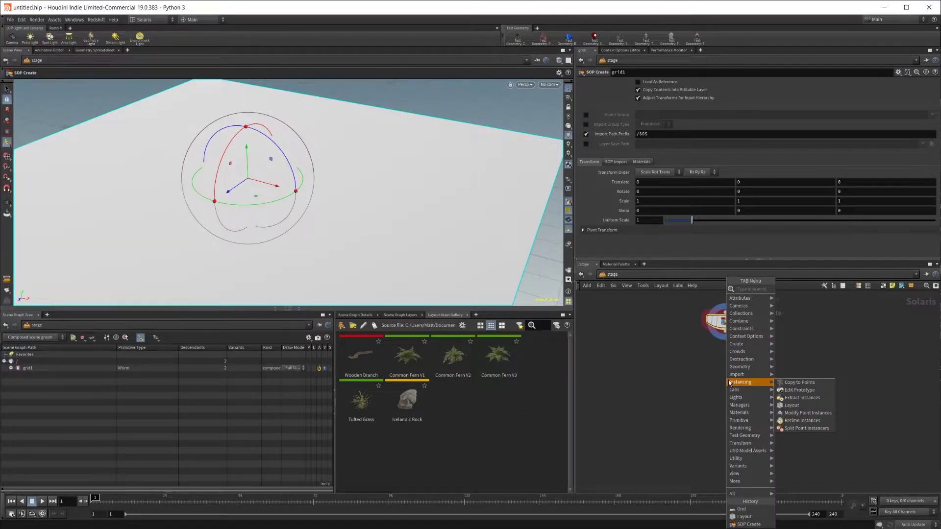
text(lay)
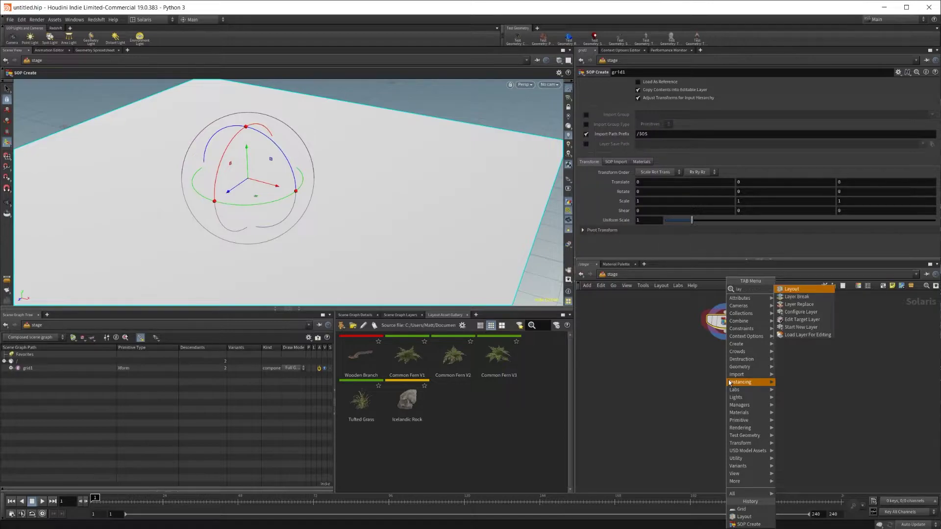
key(Return)
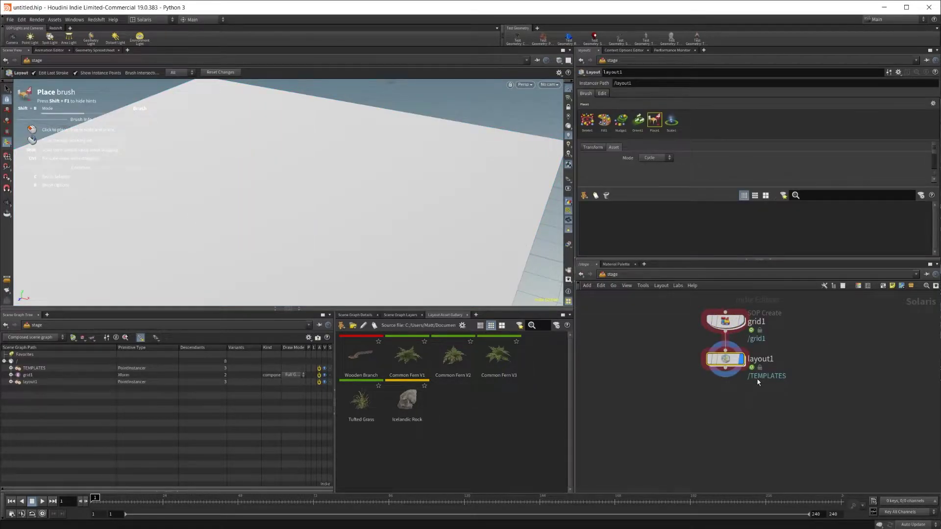
Step: Choose the Fill brush for the Layout node and enlarge the area showing its brush settings and assets
click(605, 121)
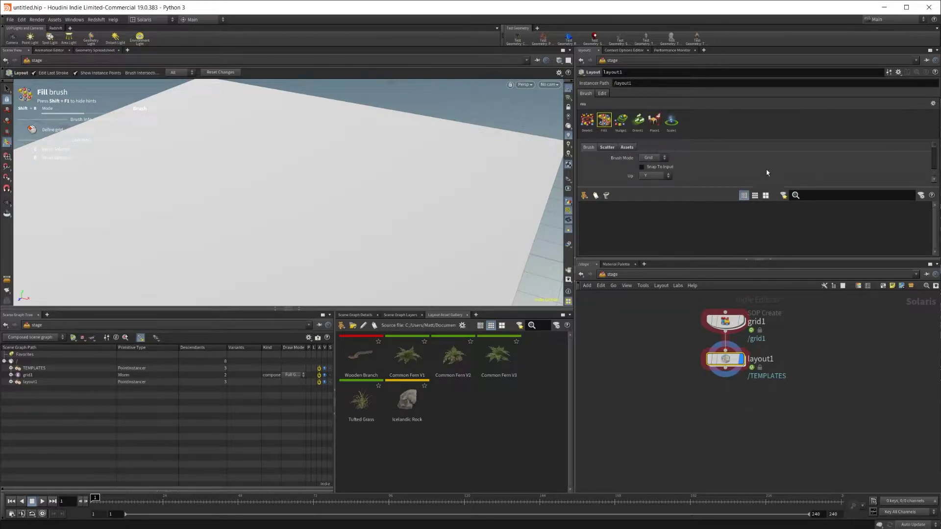
scroll(793, 172, down, 2)
click(773, 260)
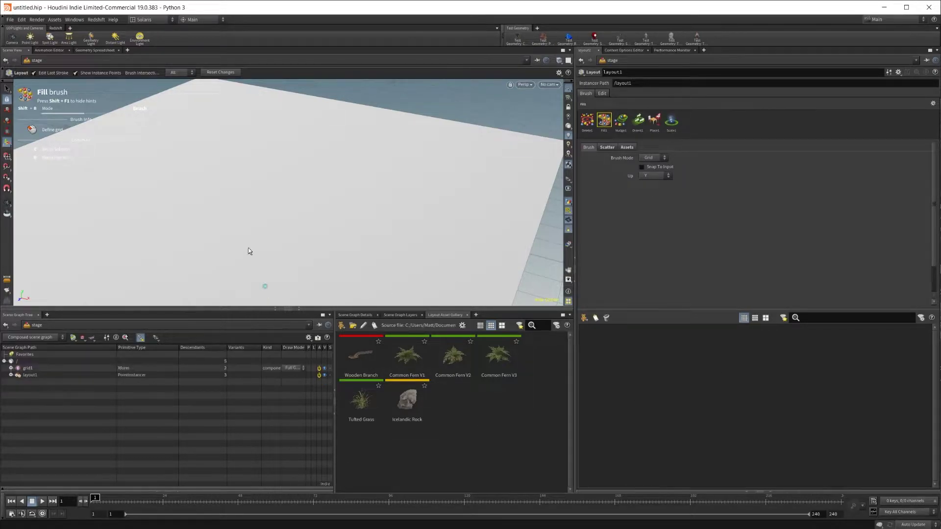
Step: Add Common Fern V1, V2 and V3 from the asset gallery to the layout's assets and enable all three
scroll(300, 195, down, 5)
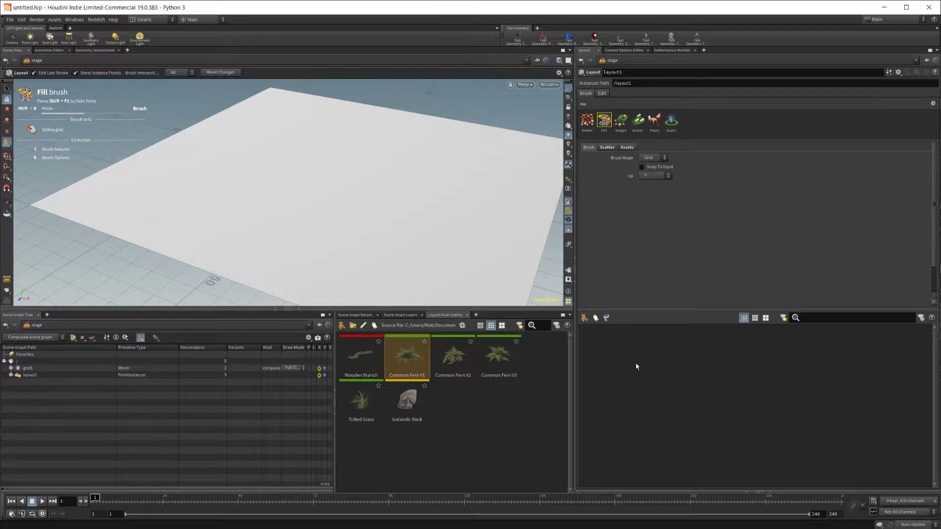
shift+click(502, 365)
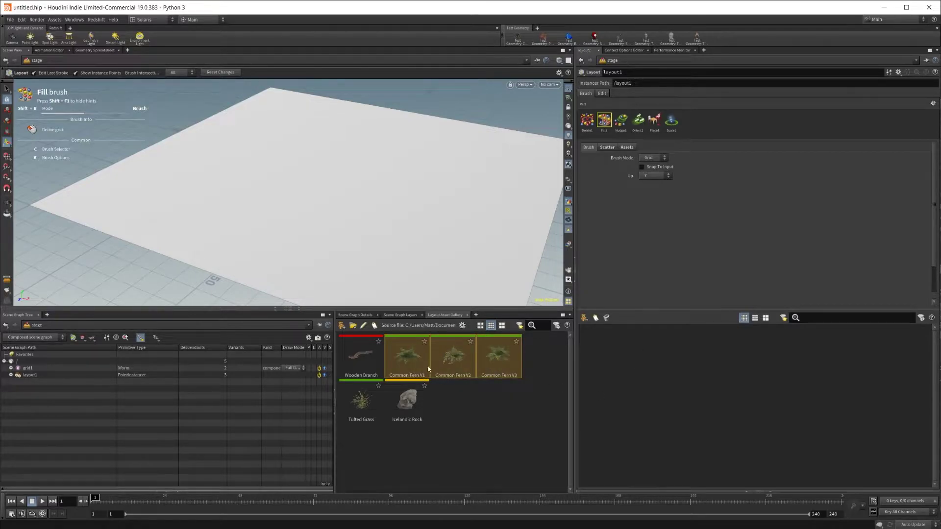
drag(429, 369, 640, 386)
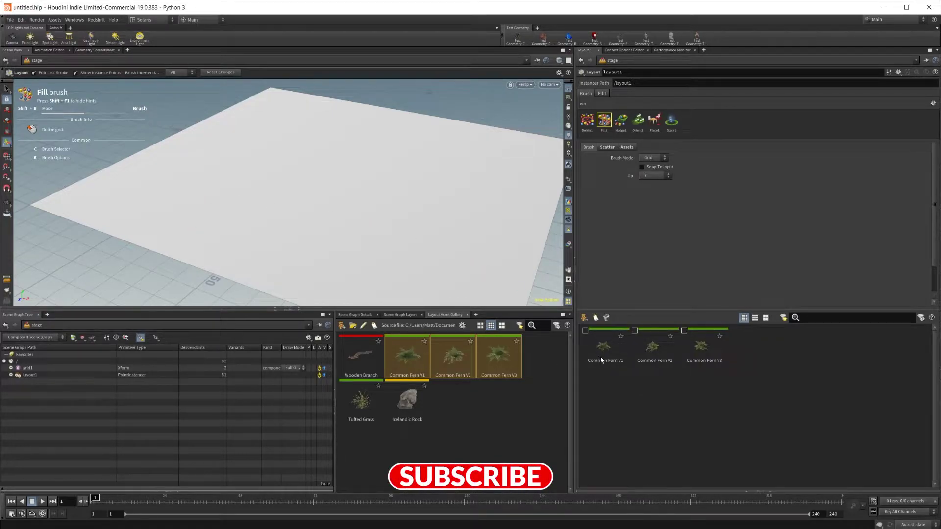
click(590, 335)
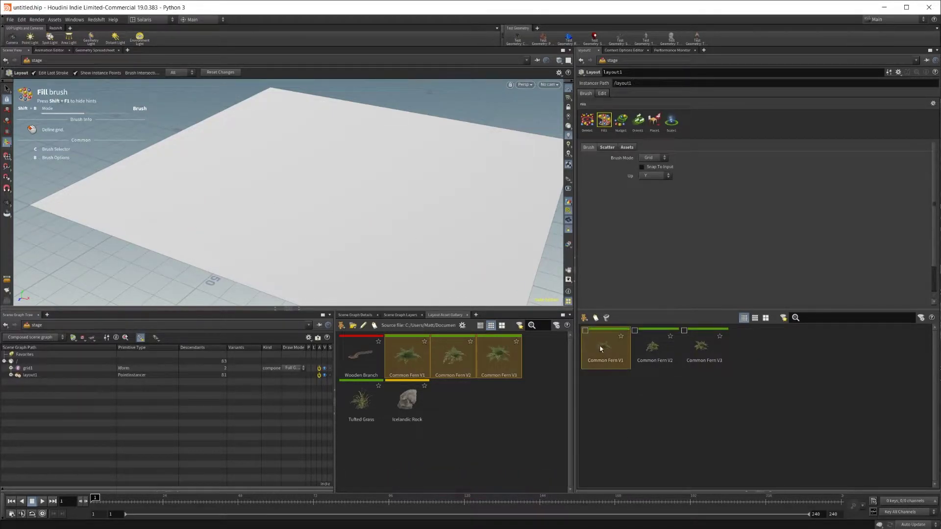
click(689, 336)
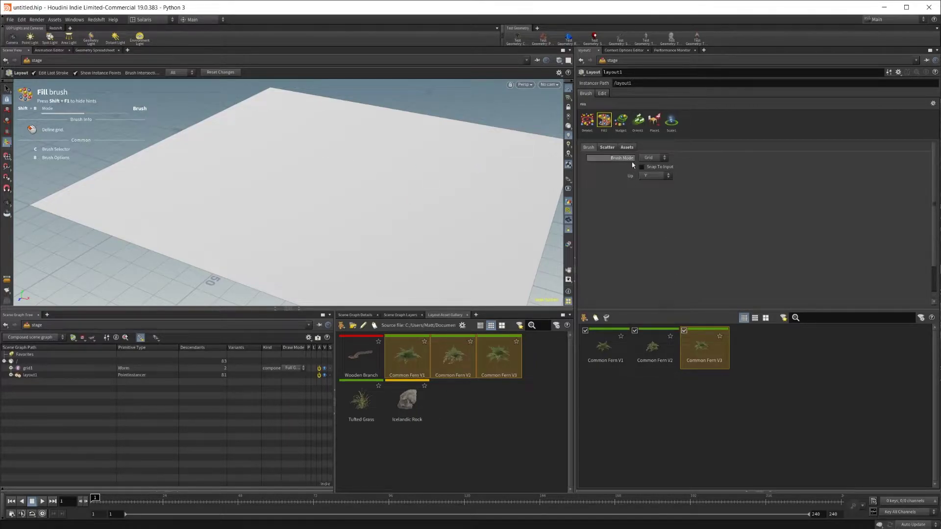
Step: Set the Fill brush mode to Lasso and fill a roughly circular area in the middle of the grid with ferns
click(652, 157)
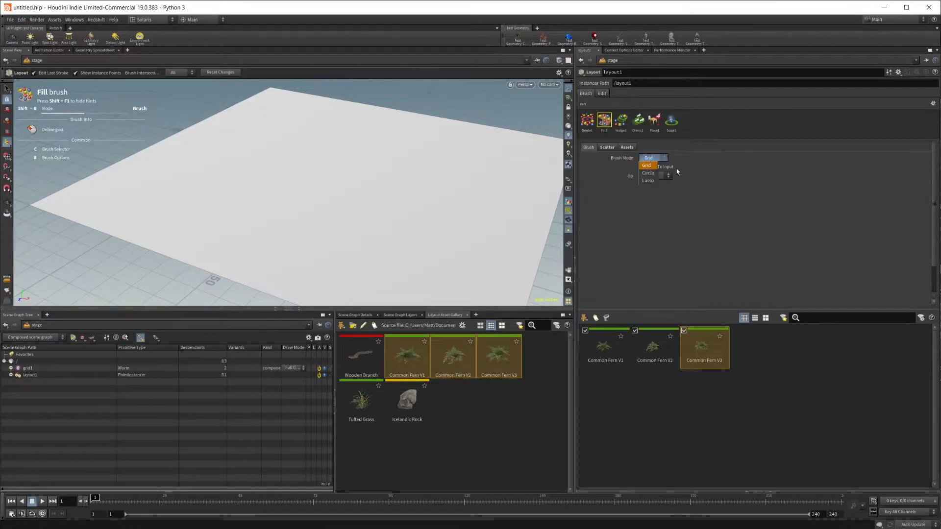
click(648, 180)
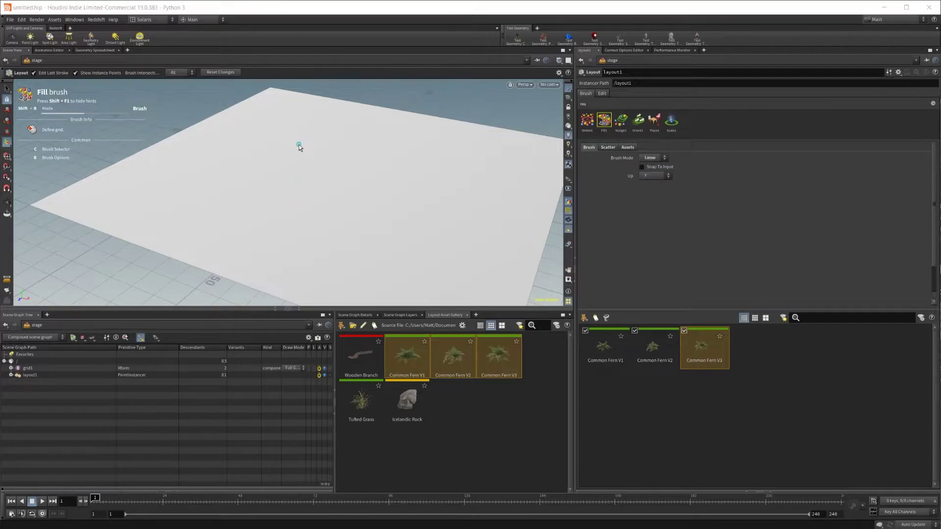
mouse_move(299, 147)
mouse_down()
mouse_move(286, 157)
mouse_move(300, 248)
mouse_move(426, 242)
mouse_move(424, 160)
mouse_move(337, 146)
mouse_up()
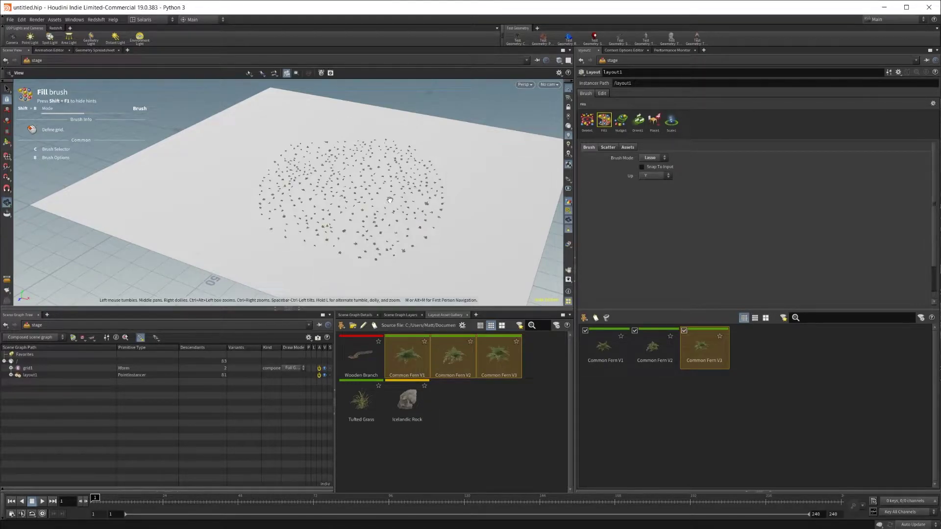
alt+right_drag(390, 199, 559, 189)
alt+drag(350, 214, 310, 194)
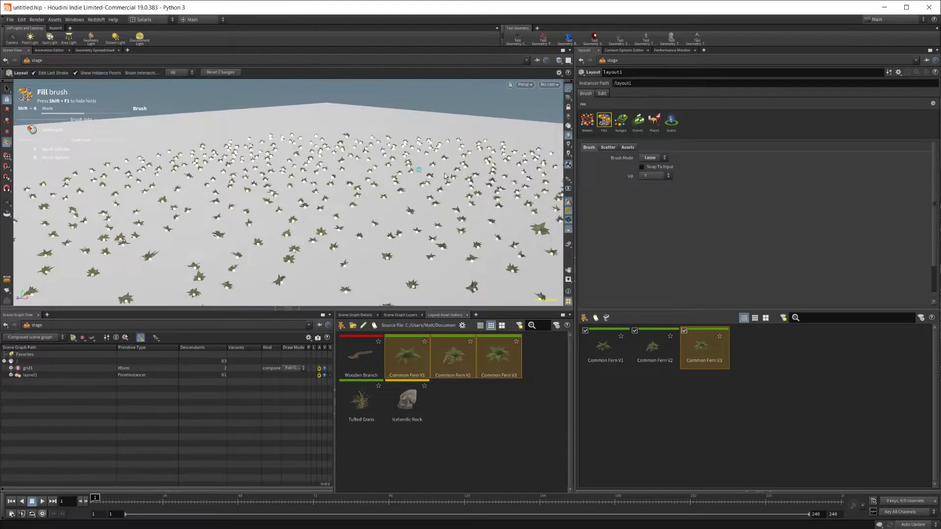
key(space)
drag(387, 266, 551, 192)
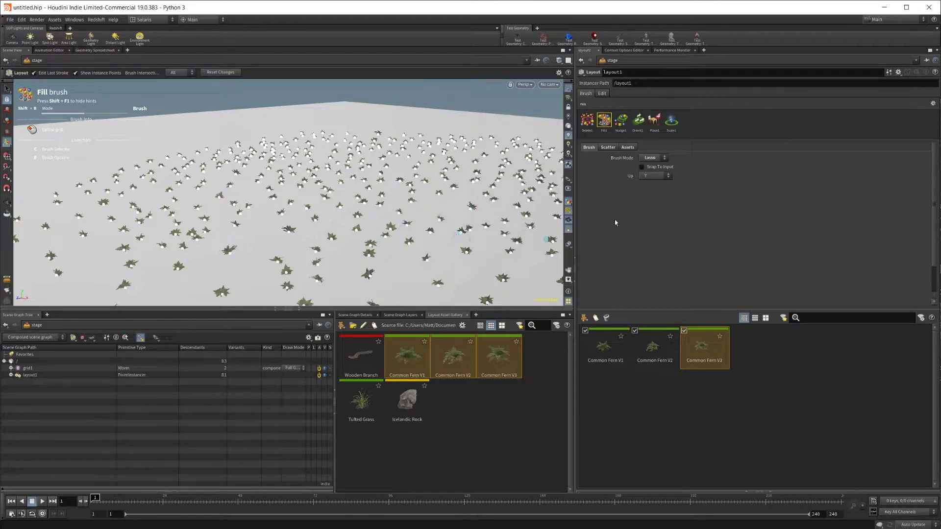
Step: Place two enlarged ferns among the scattered ones with the Place brush and undo both placements
click(654, 123)
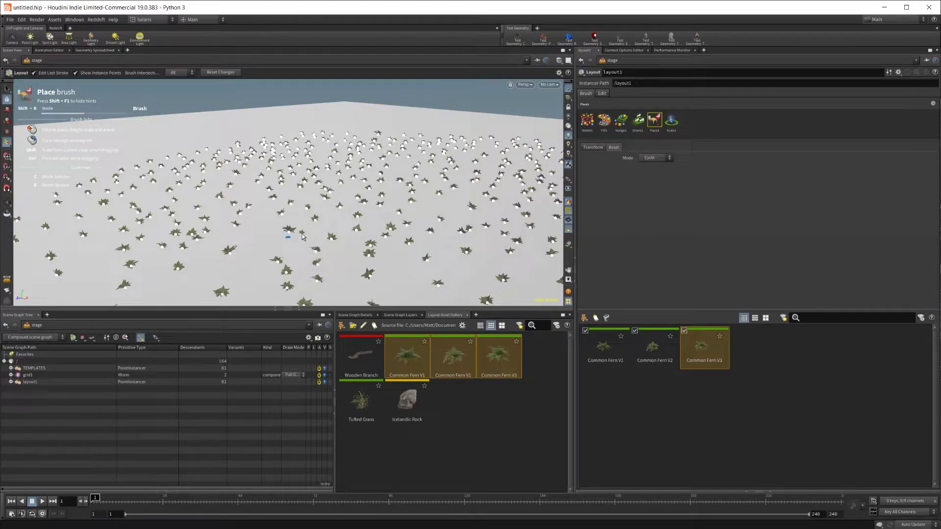
click(436, 232)
drag(441, 209, 434, 166)
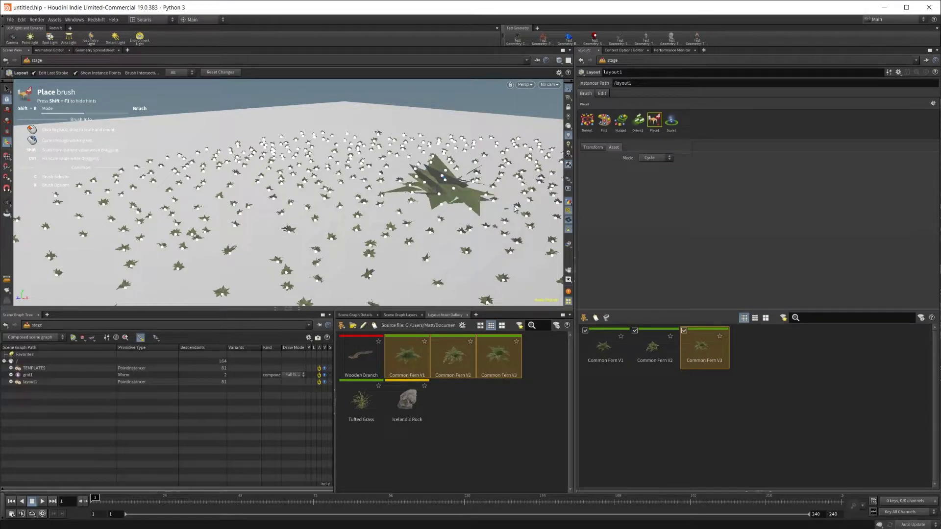
drag(335, 225, 304, 252)
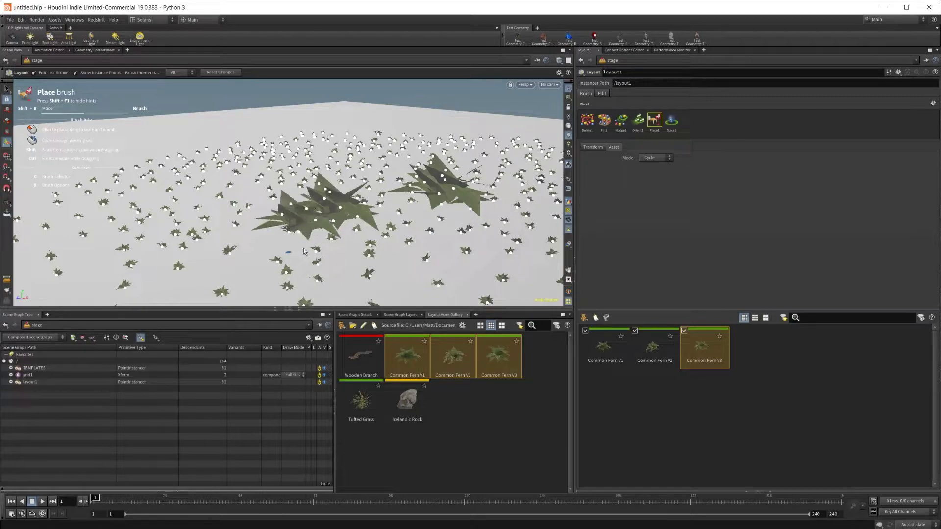
key(ctrl+z)
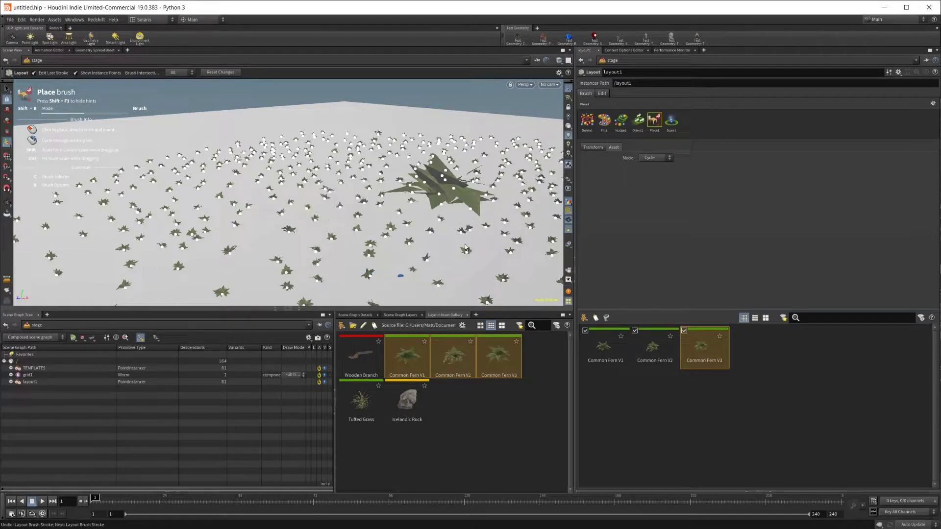
key(ctrl+z)
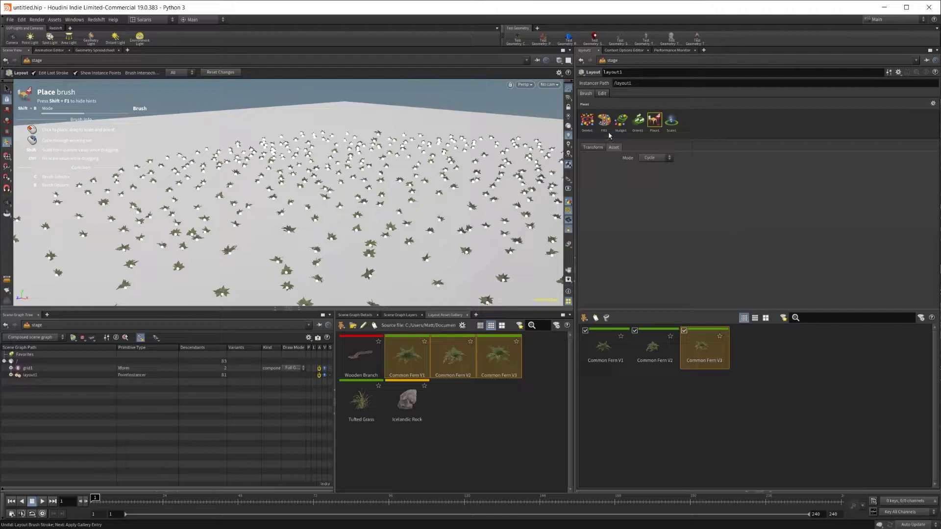
Step: Activate the Delete brush over the scattered ferns
click(588, 123)
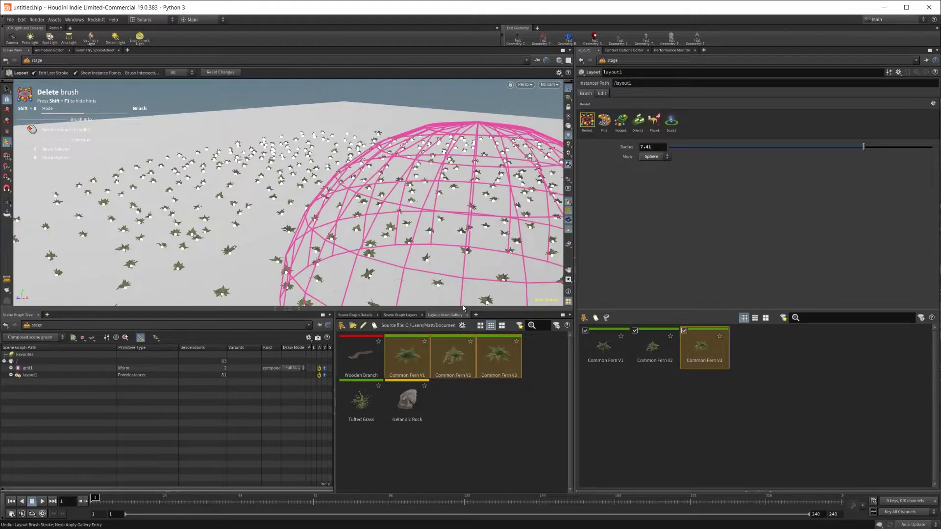
mouse_move(441, 235)
right_down()
mouse_move(281, 265)
mouse_move(293, 248)
right_up()
alt+drag(293, 248, 373, 240)
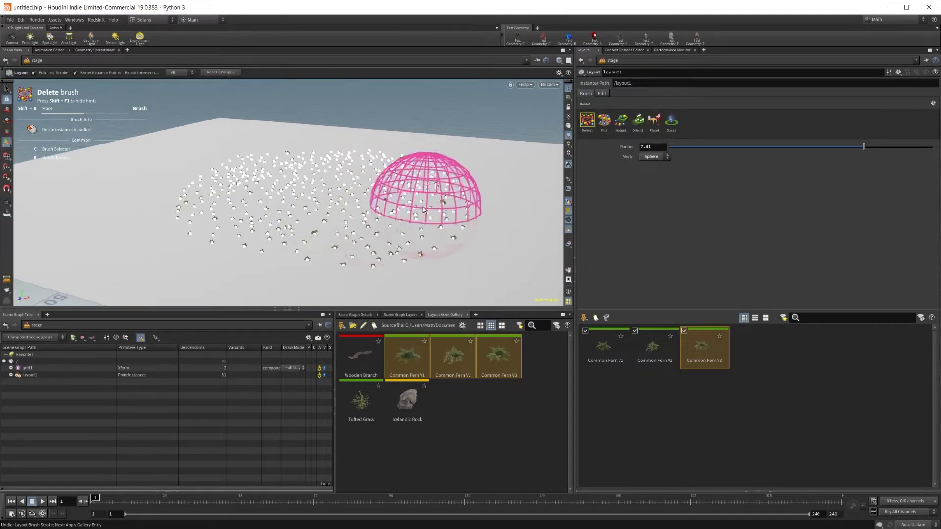
click(622, 123)
click(586, 123)
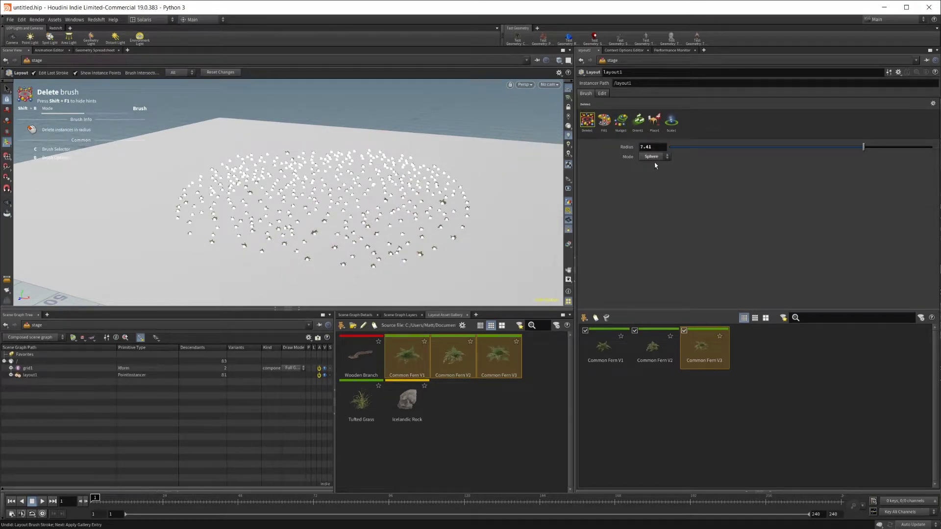
drag(368, 211, 340, 235)
mouse_move(340, 235)
alt+right_down()
mouse_move(389, 242)
mouse_move(355, 229)
alt+right_up()
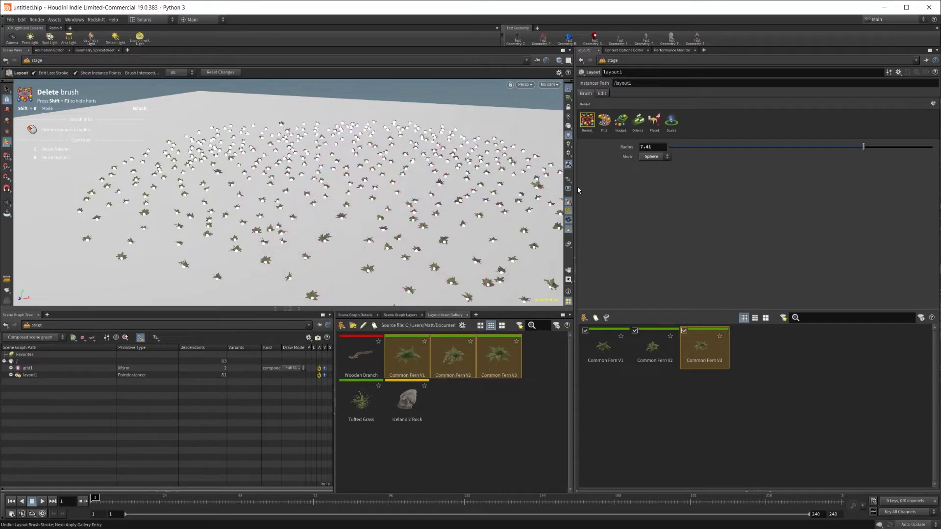
Step: Set the Delete brush's mode to Screen and its radius to 100
click(654, 161)
click(652, 167)
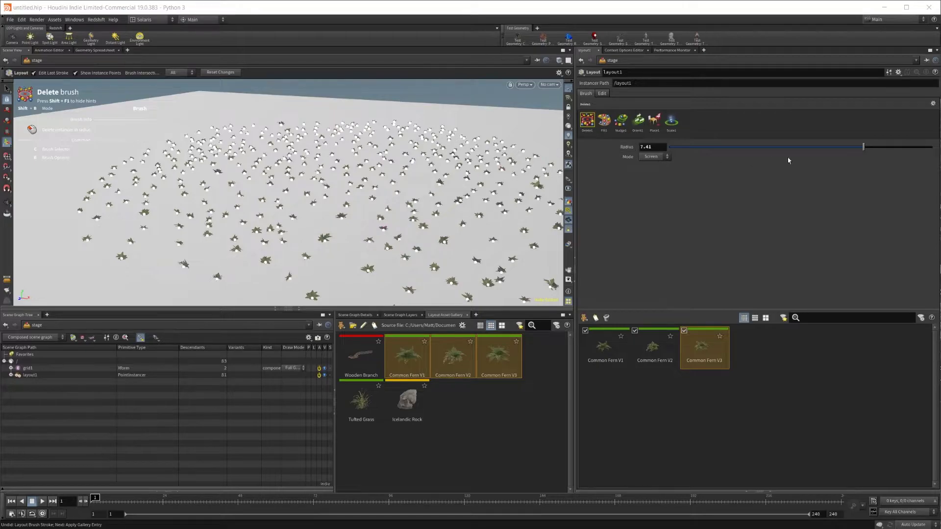
drag(662, 148, 639, 148)
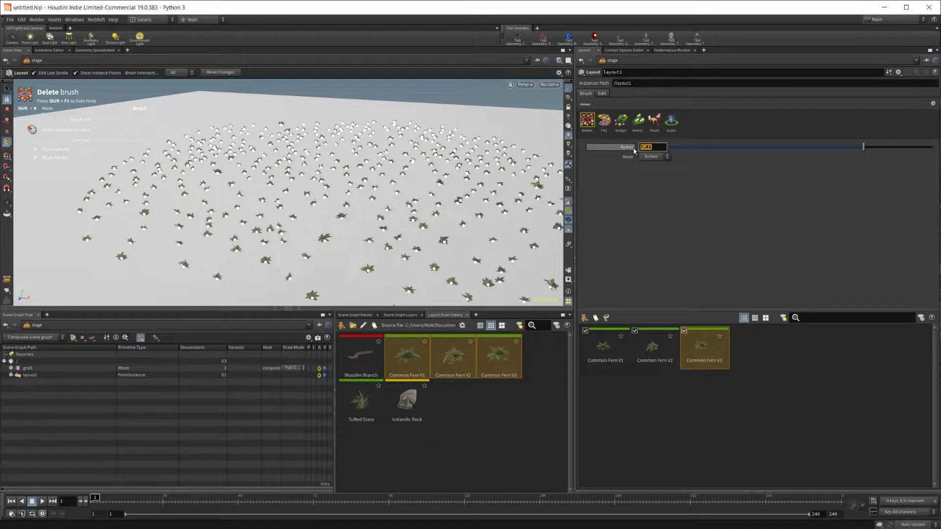
text(100)
key(Return)
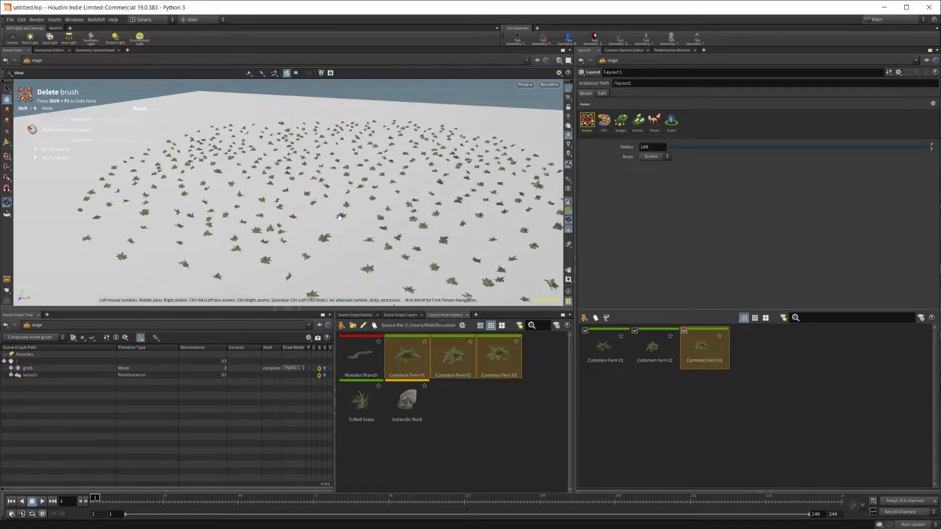
scroll(426, 183, up, 5)
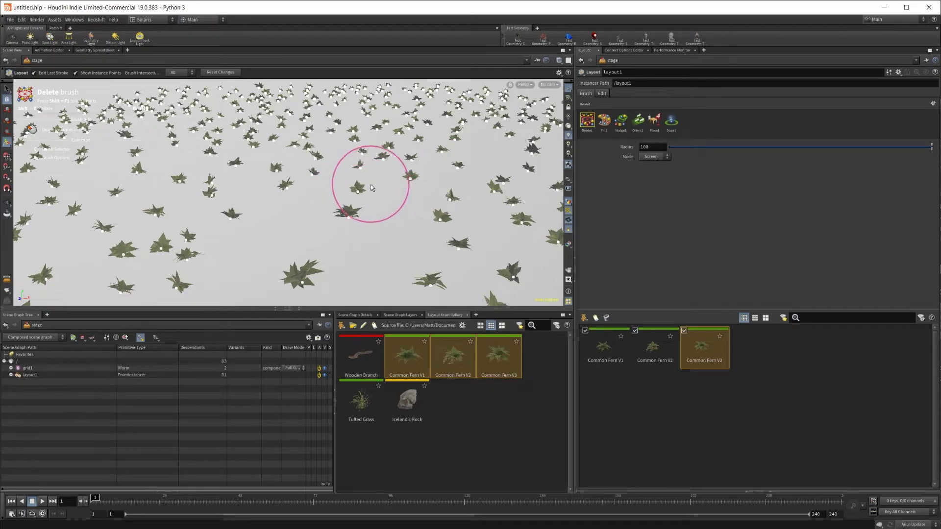
Step: Set the Delete brush's mode to Sphere and its radius to 4.87
mouse_move(391, 181)
alt+right_down()
mouse_move(343, 181)
mouse_move(401, 184)
alt+right_up()
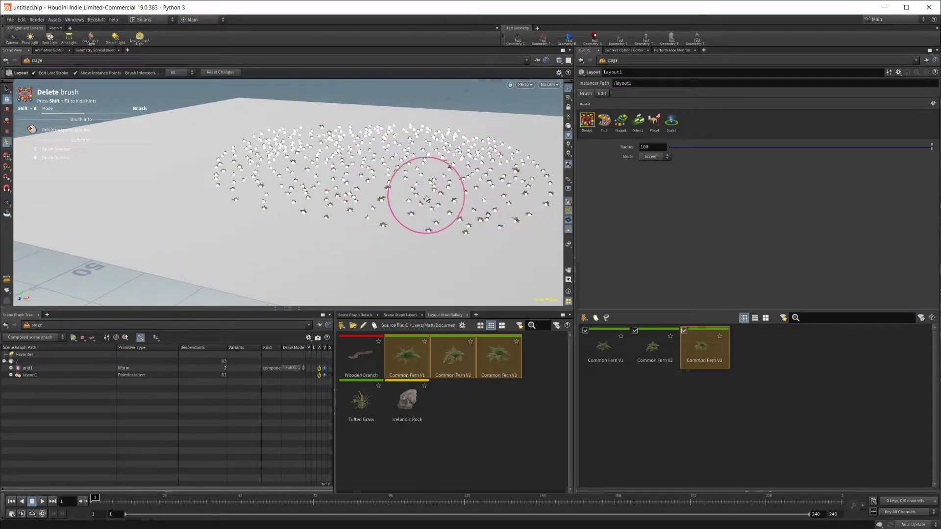
key(space)
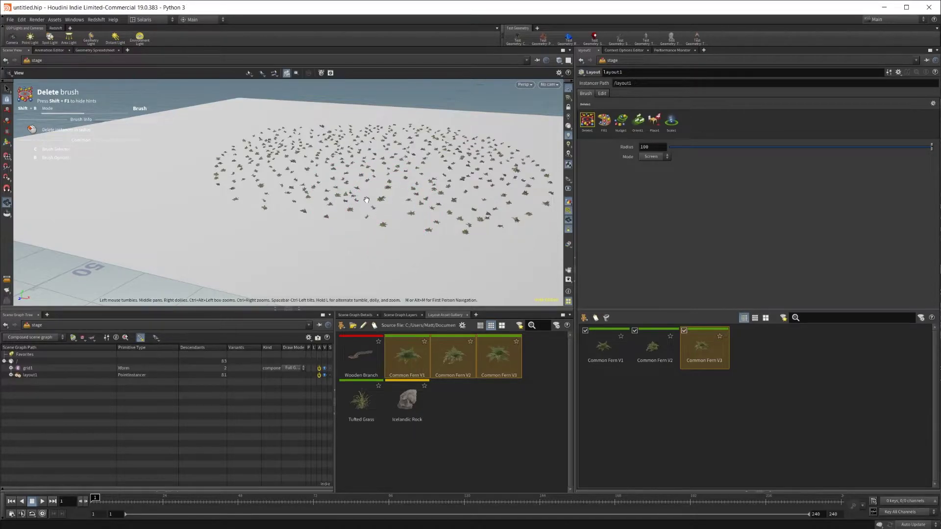
scroll(422, 198, up, 5)
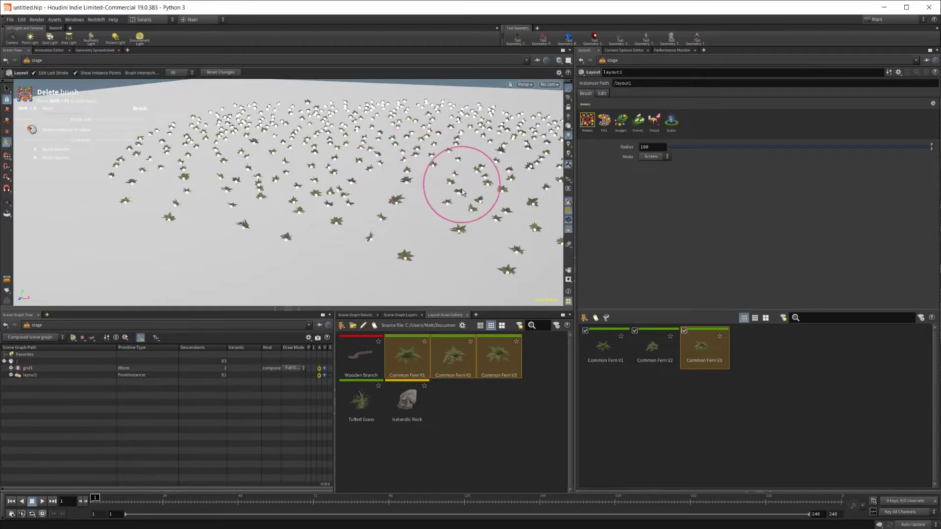
alt+drag(357, 212, 371, 182)
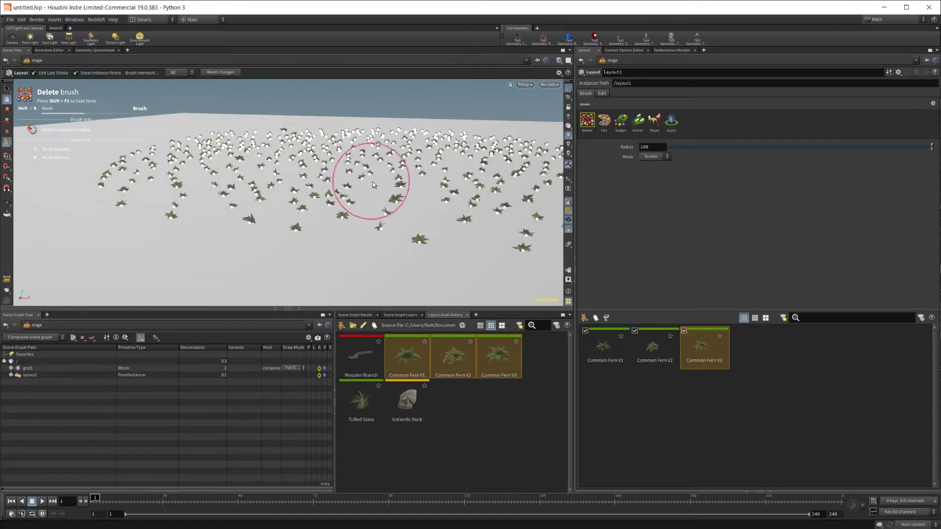
alt+right_drag(354, 206, 532, 164)
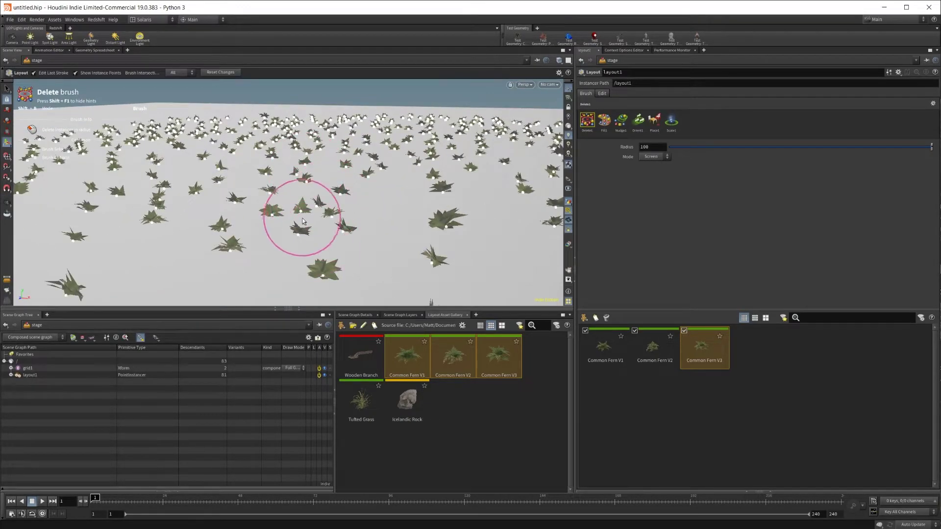
click(656, 156)
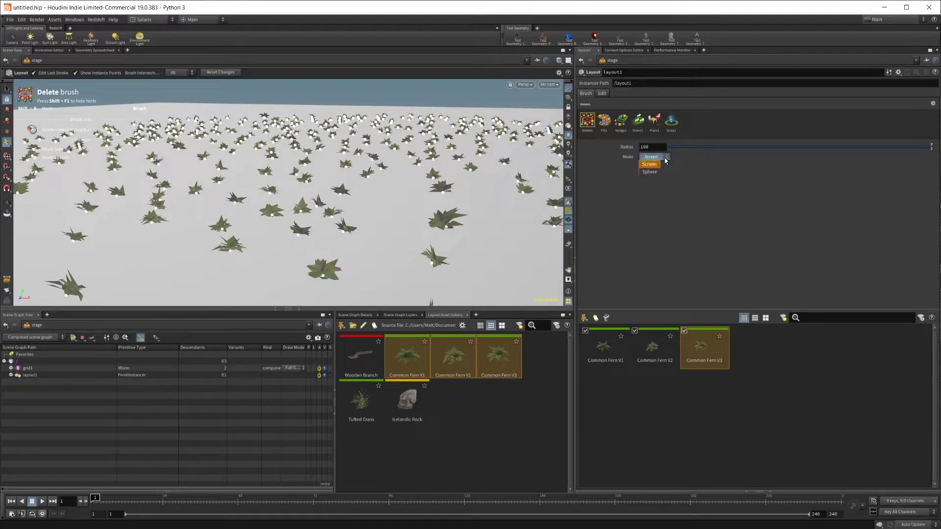
click(643, 176)
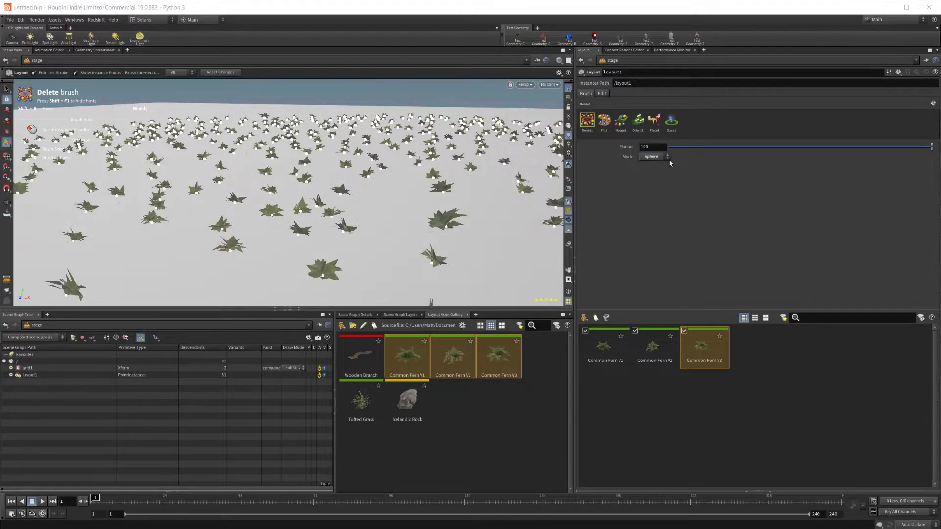
drag(693, 147, 797, 147)
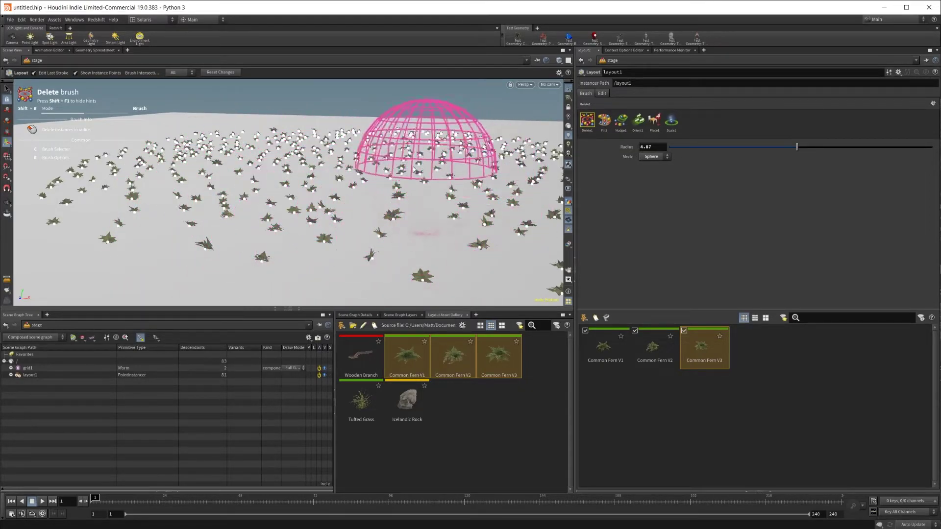
Step: Delete the ferns along the nearest edge of the scattered area with the Sphere-mode Delete brush
mouse_move(372, 231)
mouse_down()
mouse_move(330, 230)
mouse_move(371, 229)
mouse_move(269, 255)
mouse_move(125, 213)
mouse_up()
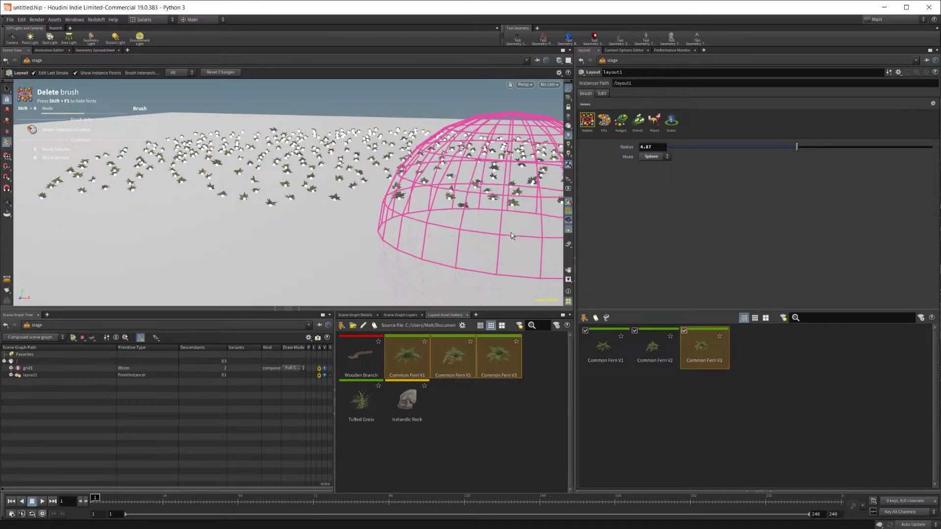
mouse_move(369, 285)
alt+mouse_down()
mouse_move(389, 241)
mouse_move(431, 264)
alt+mouse_up()
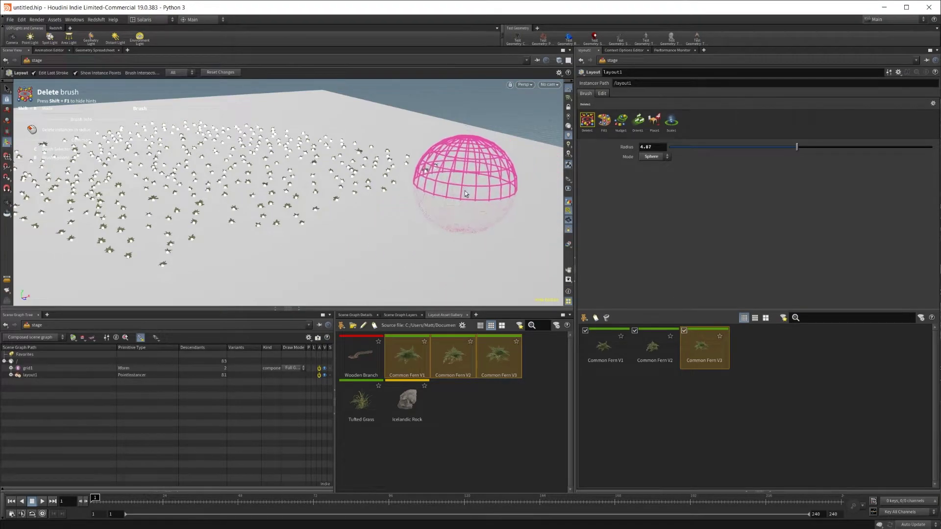
mouse_move(343, 253)
alt+right_down()
mouse_move(196, 217)
mouse_move(494, 207)
alt+right_up()
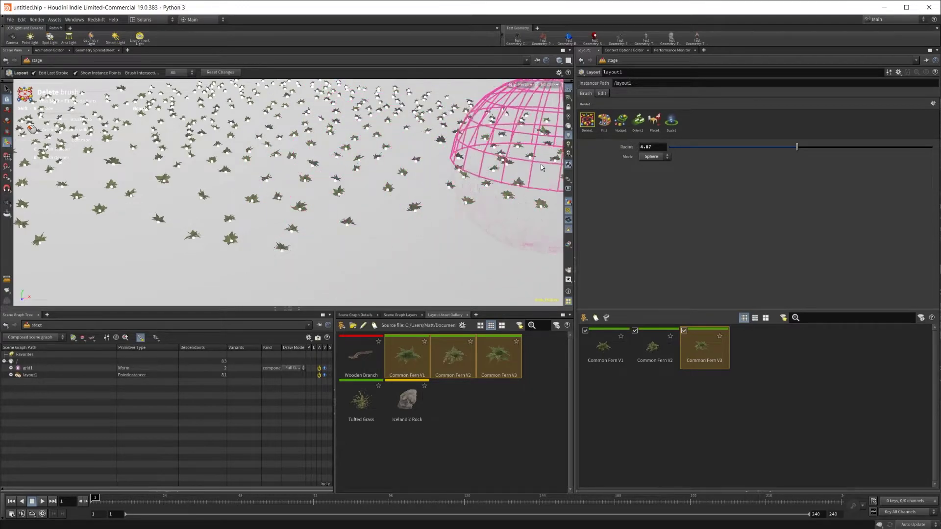
mouse_move(532, 146)
alt+mouse_down()
mouse_move(431, 115)
mouse_move(402, 142)
alt+mouse_up()
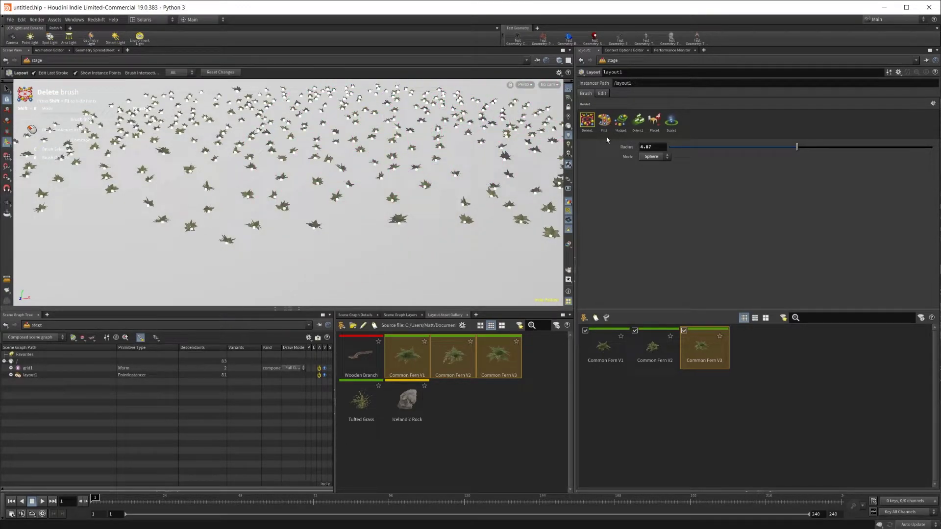
Step: Activate the Nudge brush for the remaining ferns
click(620, 121)
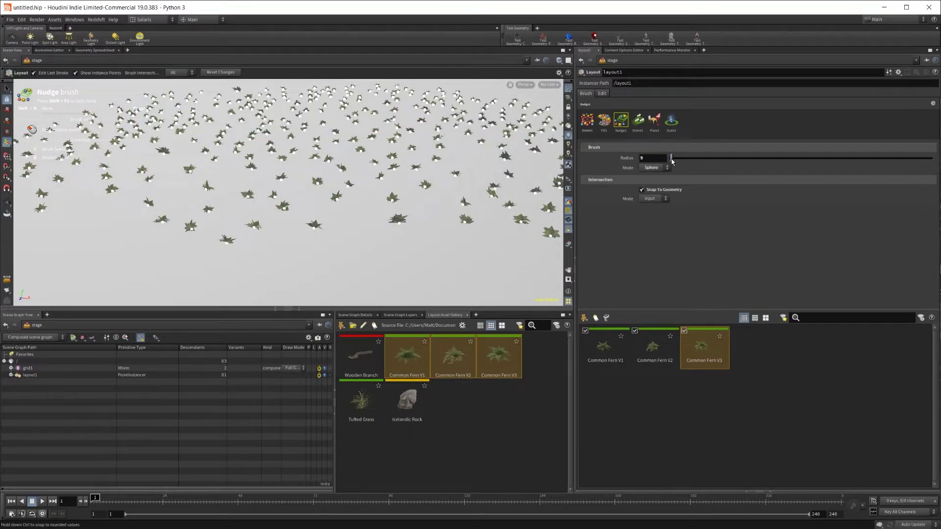
Step: Set the Nudge brush's radius to 3 and its intersection mode to Input
scroll(225, 238, down, 8)
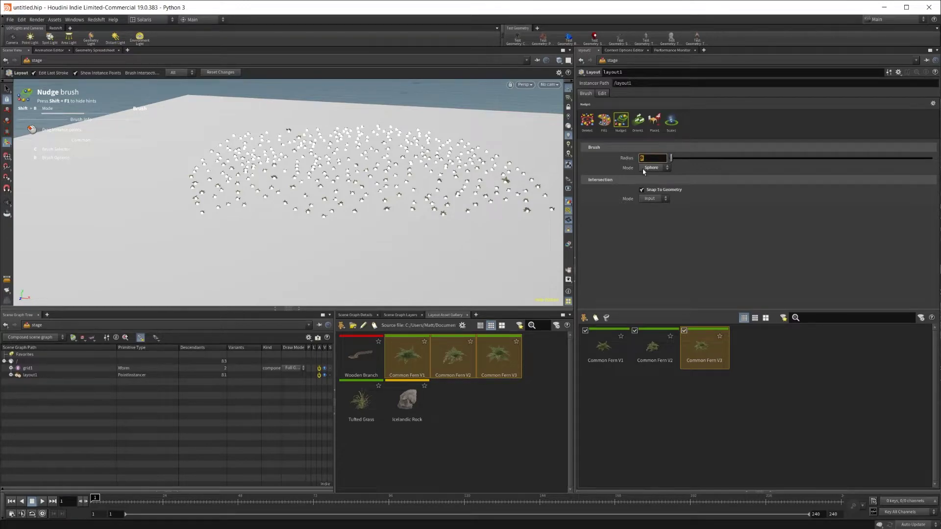
scroll(395, 216, up, 10)
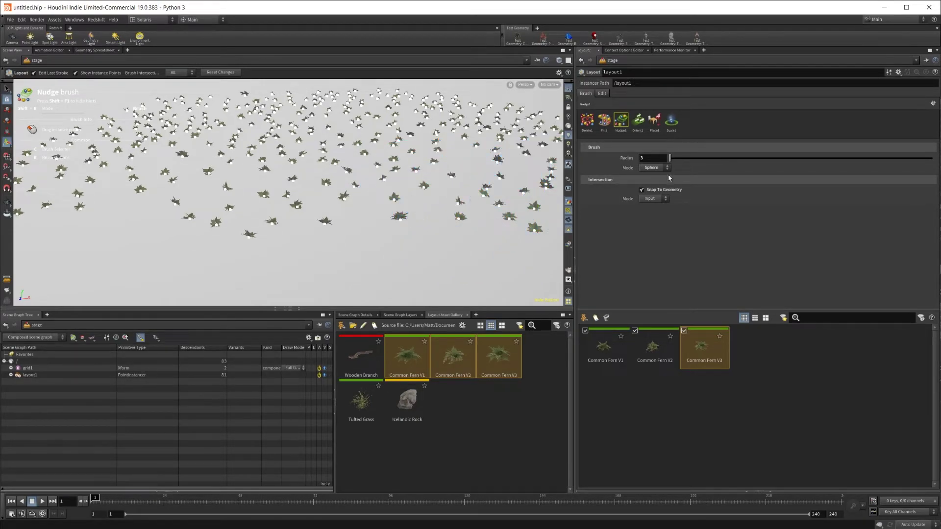
click(648, 192)
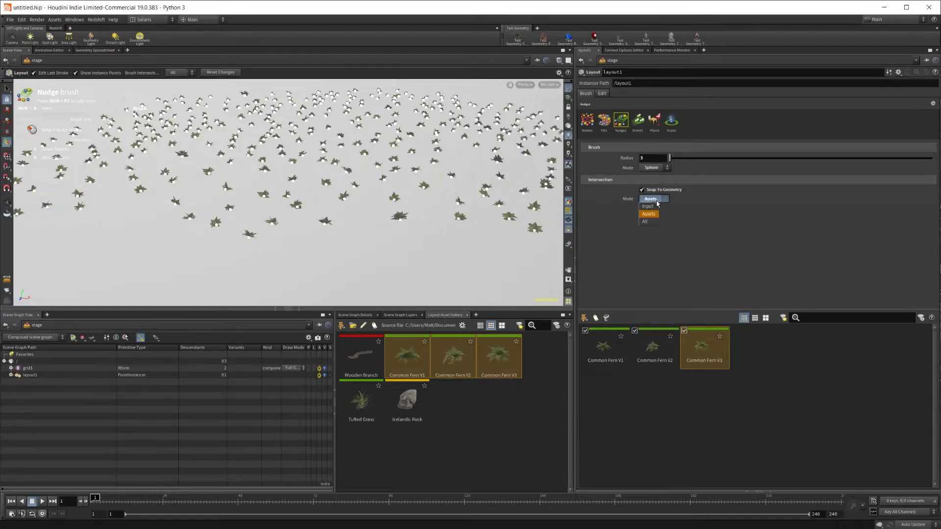
click(652, 199)
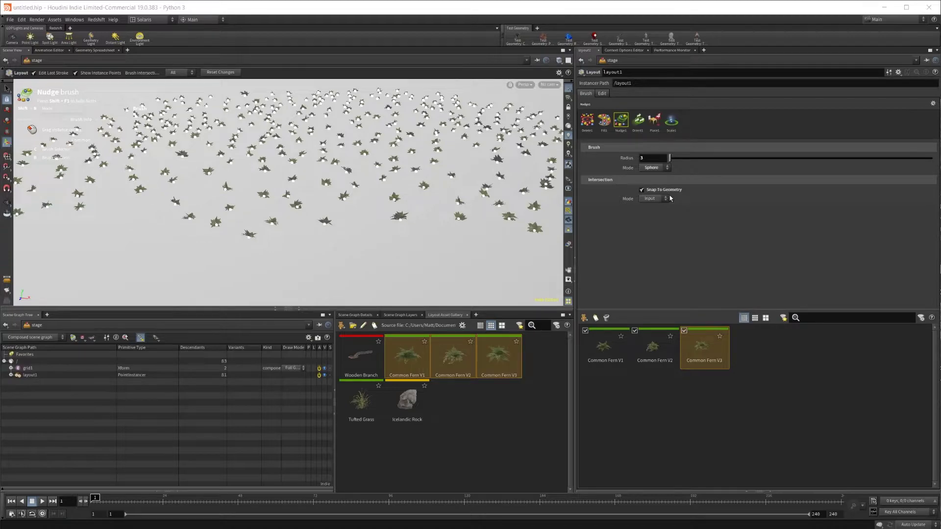
Step: Disable Snap To Geometry, nudge a few ferns along the near edge, and inspect their height relative to the grid
click(656, 190)
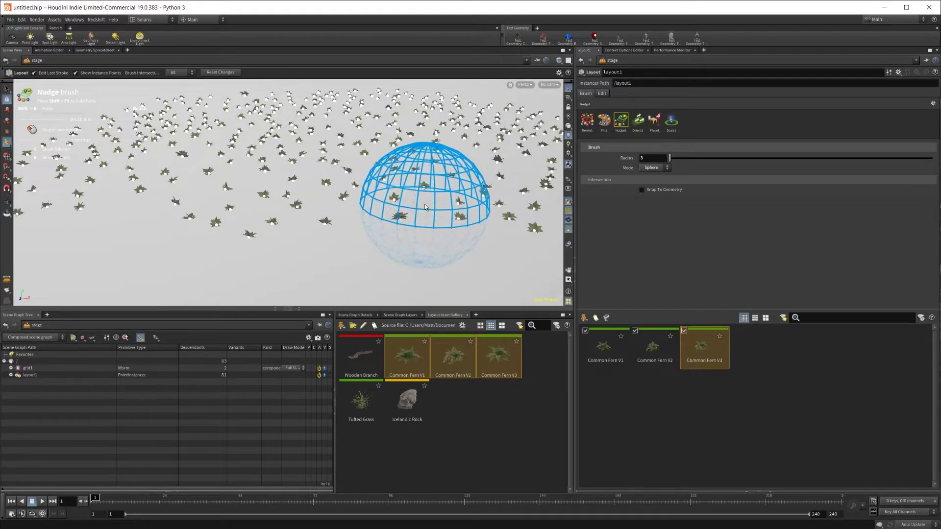
drag(413, 211, 411, 198)
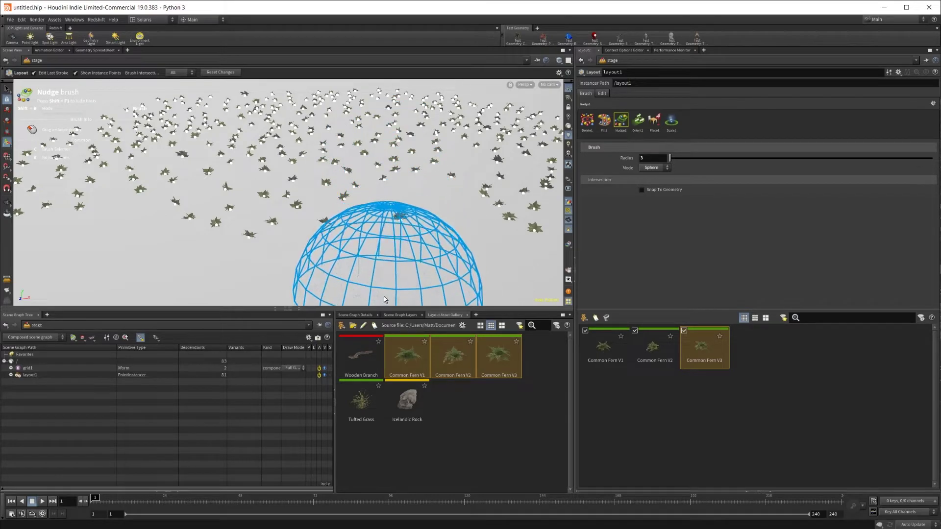
alt+drag(385, 264, 409, 209)
key(space)
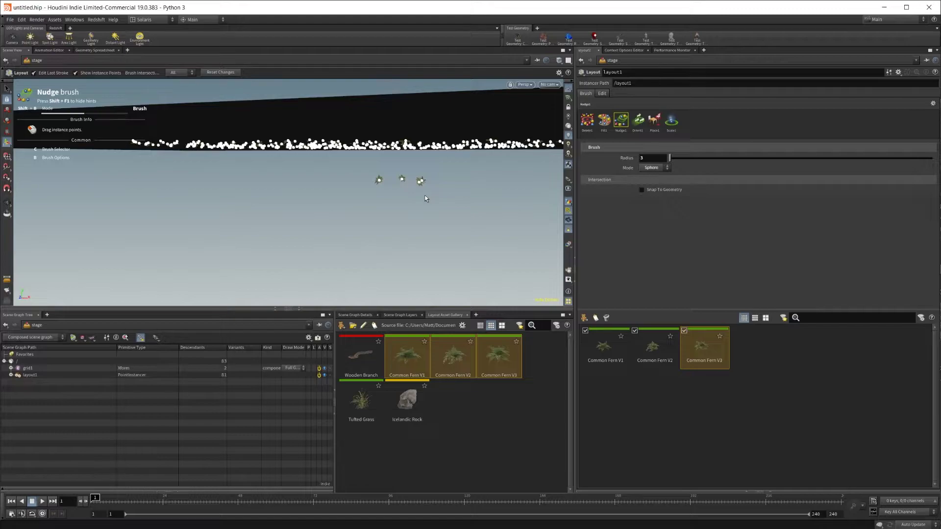
alt+drag(416, 194, 409, 216)
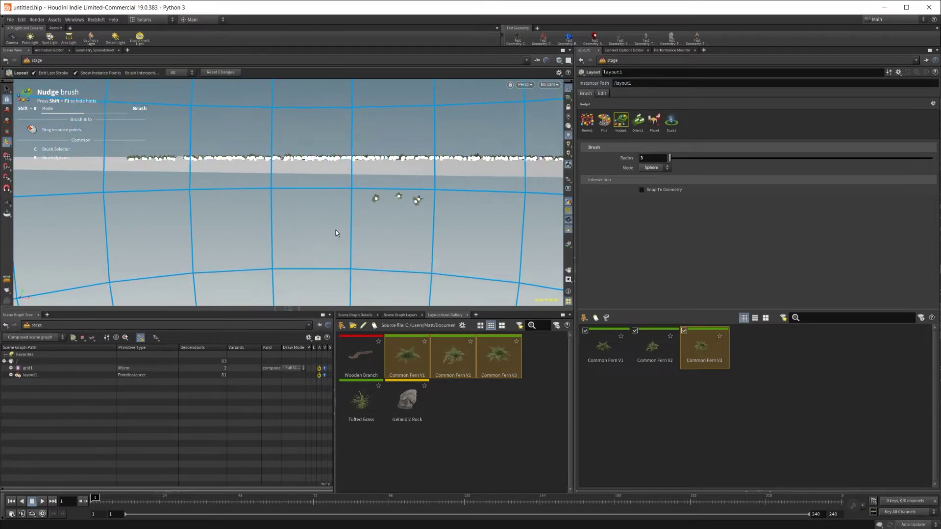
key(space)
mouse_move(421, 205)
alt+mouse_down()
mouse_move(429, 246)
mouse_move(437, 201)
mouse_move(432, 216)
alt+mouse_up()
alt+middle_drag(433, 216, 458, 199)
drag(458, 199, 457, 204)
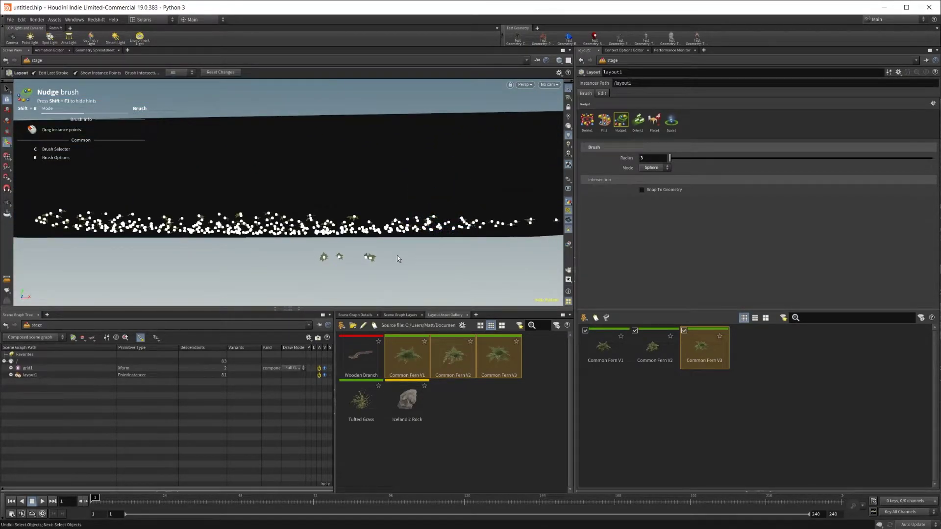
Step: Undo the unsnapped nudge stroke and re-enable Snap To Geometry
key(ctrl+z)
key(space)
mouse_move(395, 256)
mouse_down()
mouse_move(368, 232)
mouse_move(457, 152)
mouse_move(545, 146)
mouse_up()
middle_drag(462, 158, 401, 211)
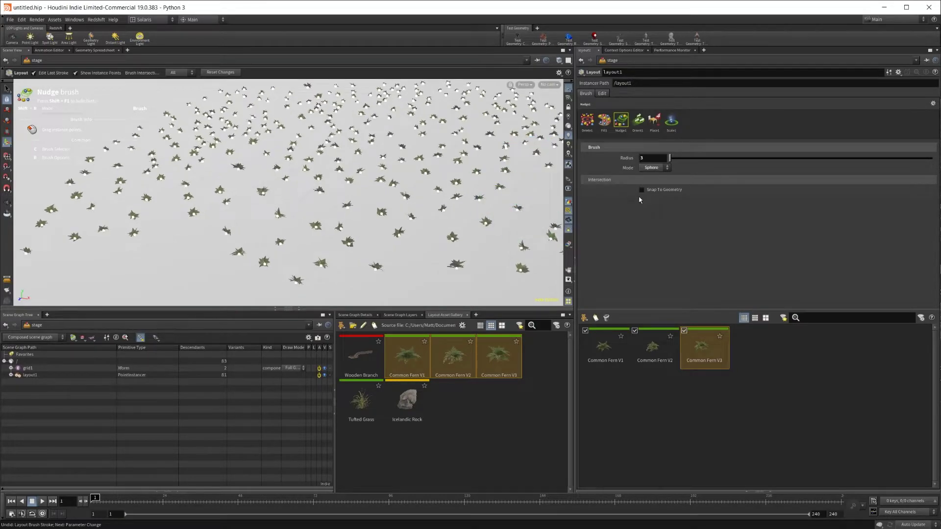
key(space)
mouse_move(382, 225)
mouse_down()
mouse_move(407, 235)
mouse_move(386, 240)
mouse_move(420, 258)
mouse_up()
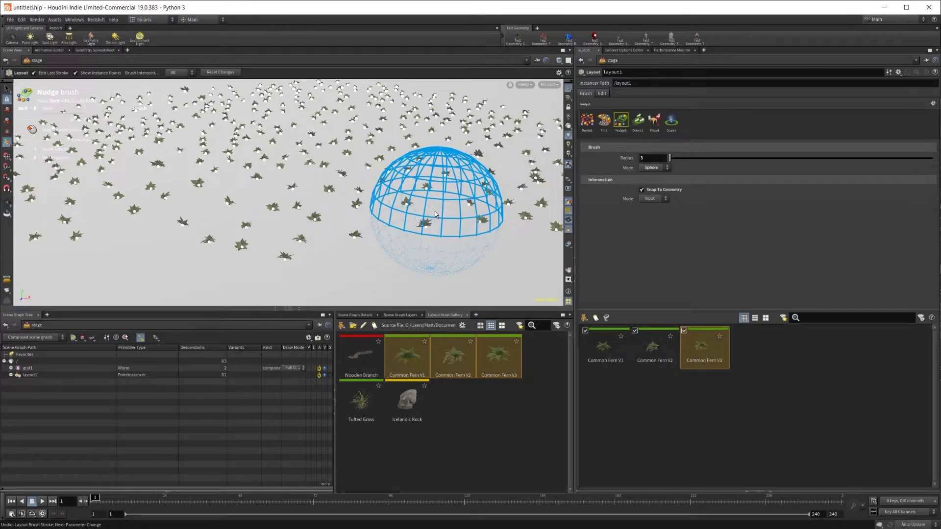
Step: Try nudging the near-edge ferns with the intersection mode on Input and on Assets, undoing each stroke
mouse_move(440, 214)
mouse_down()
mouse_move(407, 221)
mouse_move(430, 235)
mouse_move(415, 272)
mouse_up()
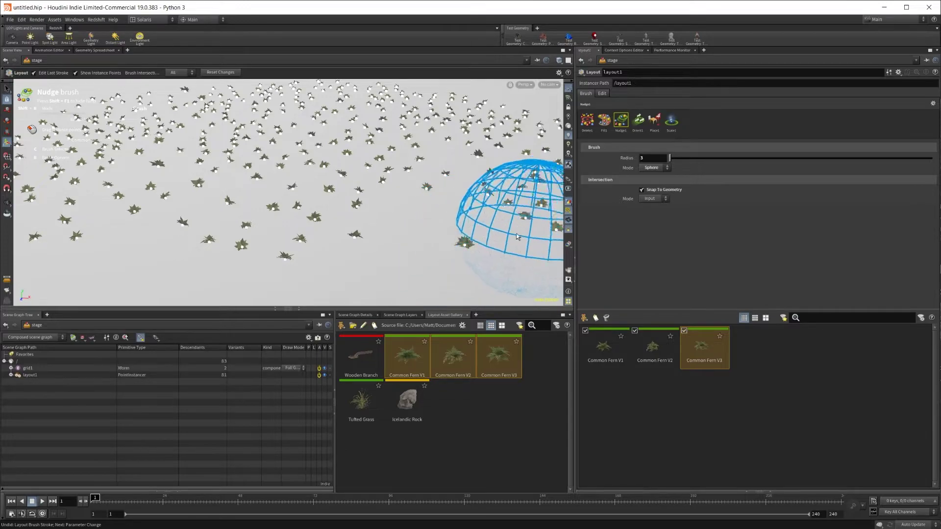
key(ctrl+z)
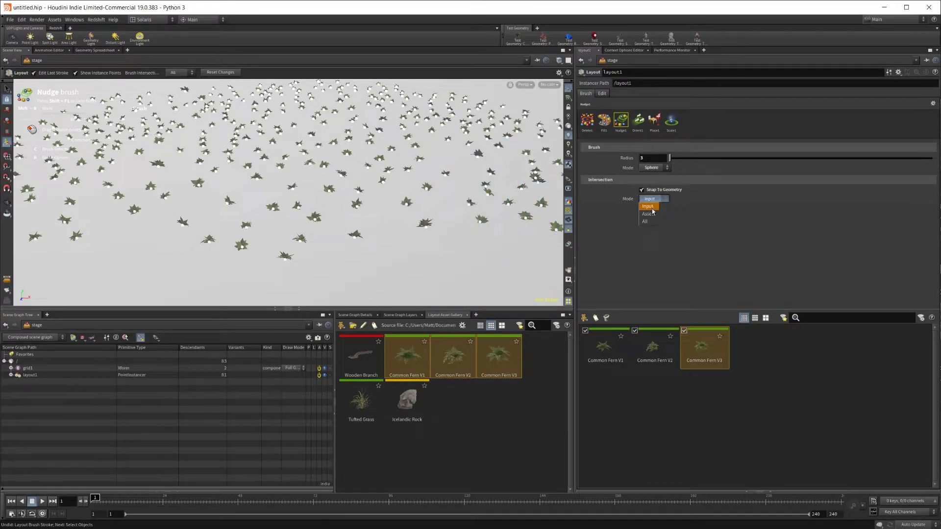
click(653, 216)
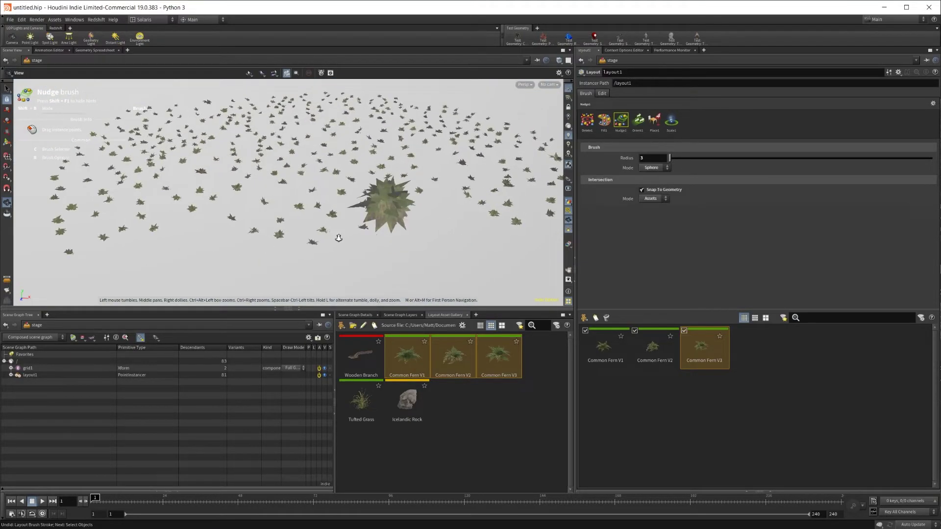
mouse_move(406, 226)
alt+mouse_down()
mouse_move(417, 211)
mouse_move(402, 238)
alt+mouse_up()
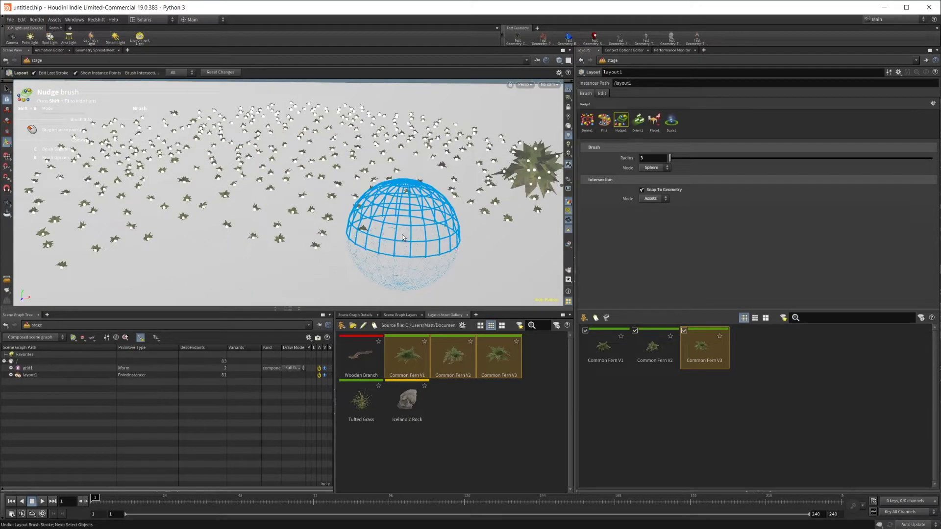
key(ctrl+z)
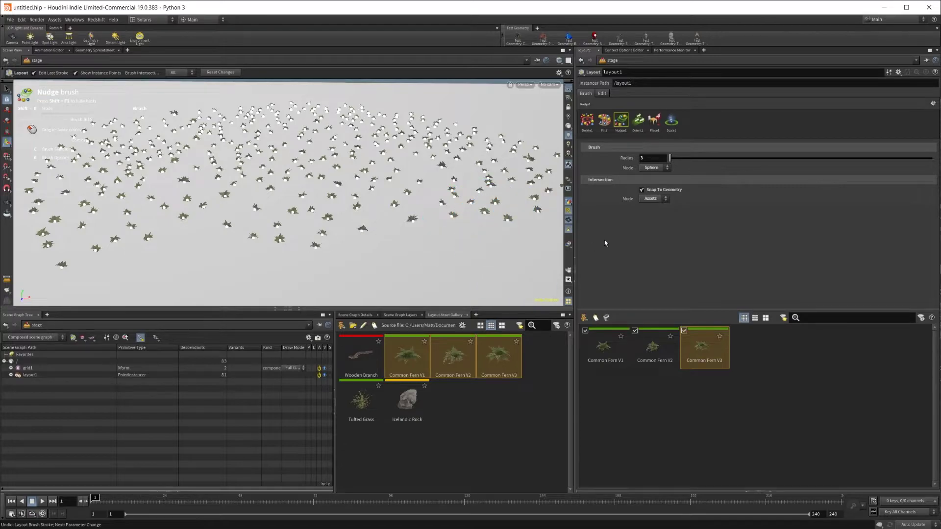
Step: Set the Nudge brush's intersection mode to All and nudge the ferns along the near edge
click(652, 222)
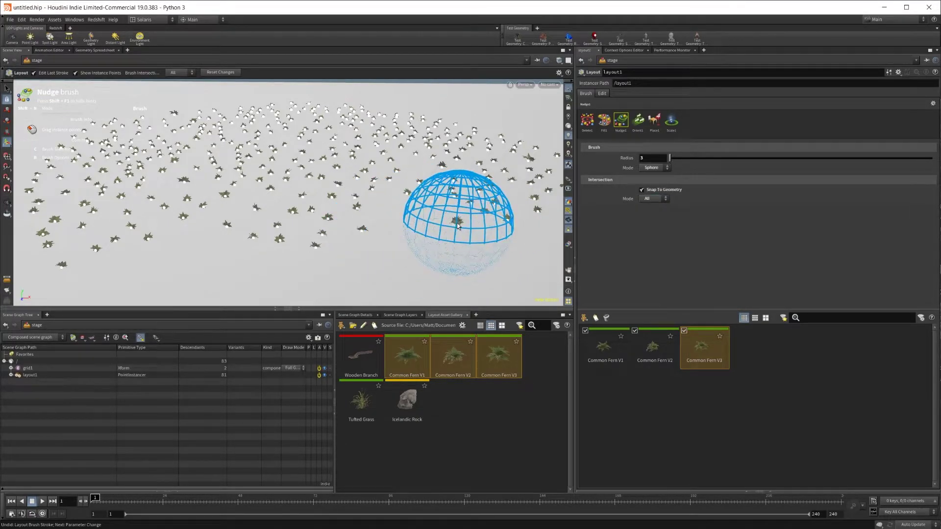
alt+right_drag(432, 235, 582, 229)
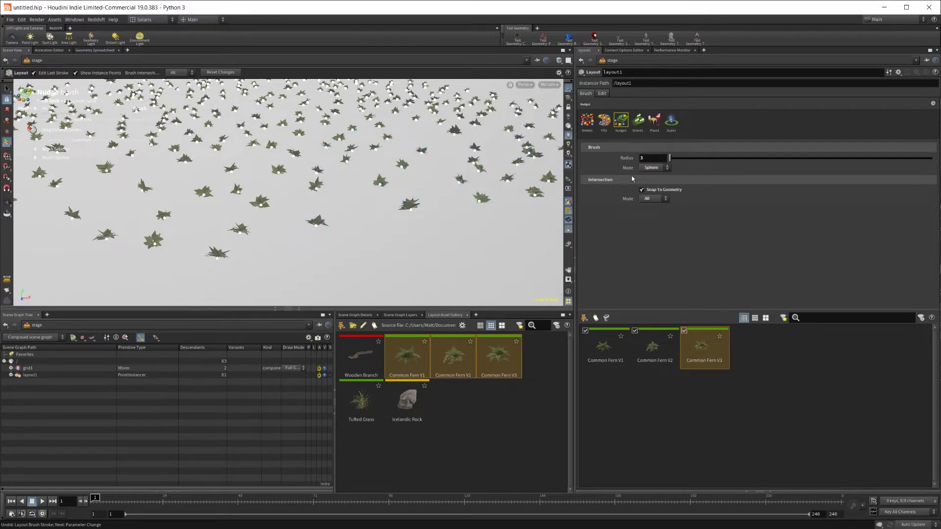
Step: Set the Nudge brush's radius to 1 and move a single fern around near the front edge
text(1)
key(Return)
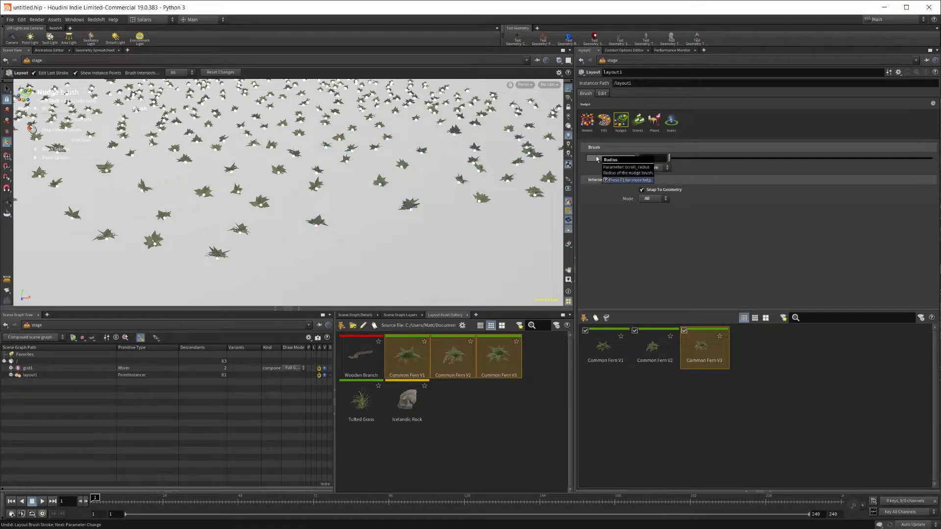
drag(413, 217, 404, 231)
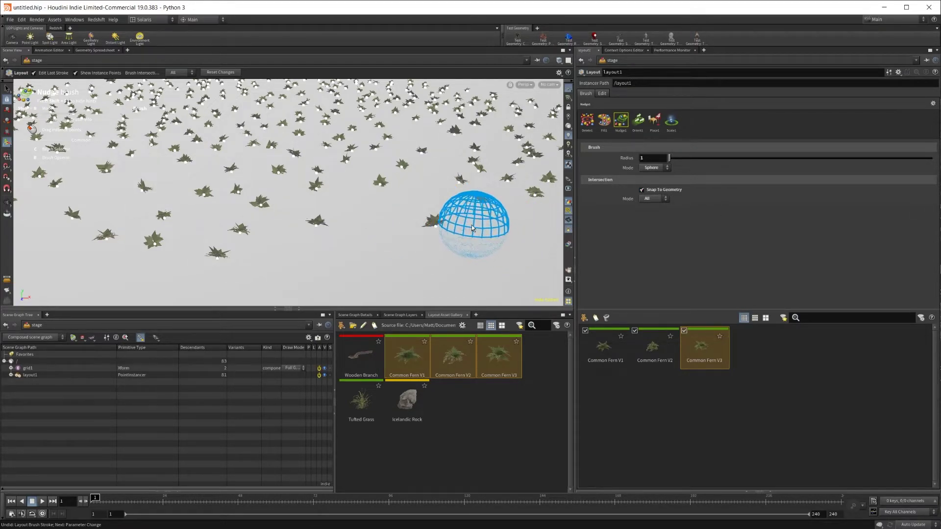
mouse_move(431, 235)
mouse_down()
mouse_move(395, 210)
mouse_move(379, 218)
mouse_move(418, 241)
mouse_move(353, 259)
mouse_move(407, 201)
mouse_move(400, 263)
mouse_move(389, 191)
mouse_up()
drag(412, 262, 372, 232)
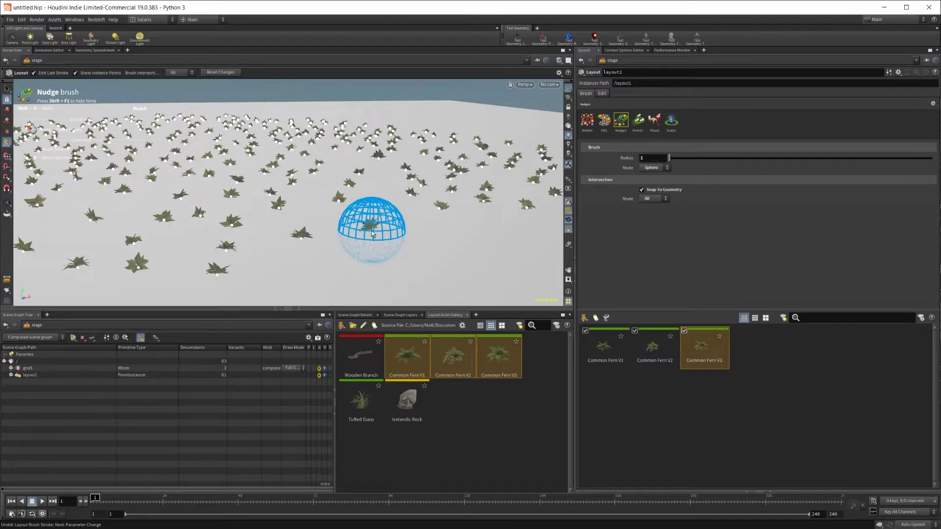
Step: Set the Nudge brush's intersection mode to Input and nudge the front fern across the grid
click(652, 206)
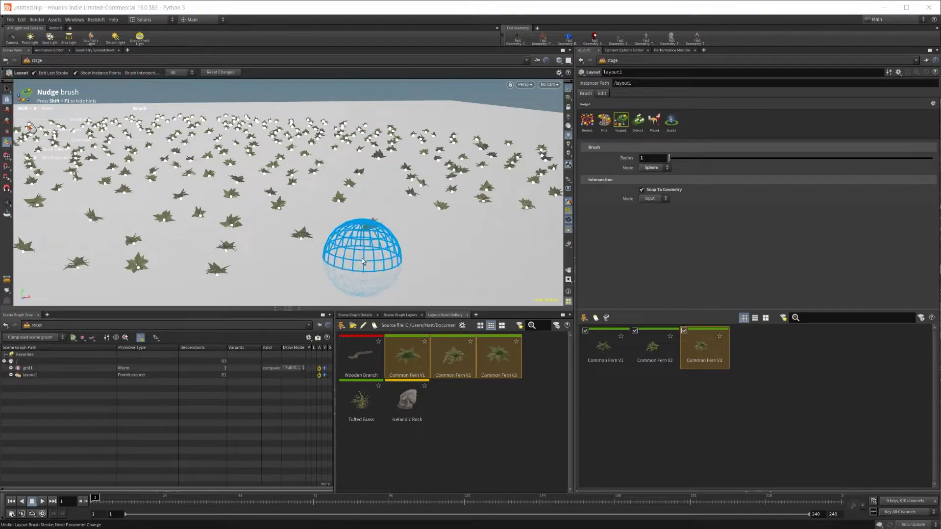
mouse_move(380, 239)
mouse_down()
mouse_move(485, 245)
mouse_move(436, 249)
mouse_move(487, 260)
mouse_move(429, 259)
mouse_move(416, 229)
mouse_move(310, 195)
mouse_move(406, 247)
mouse_up()
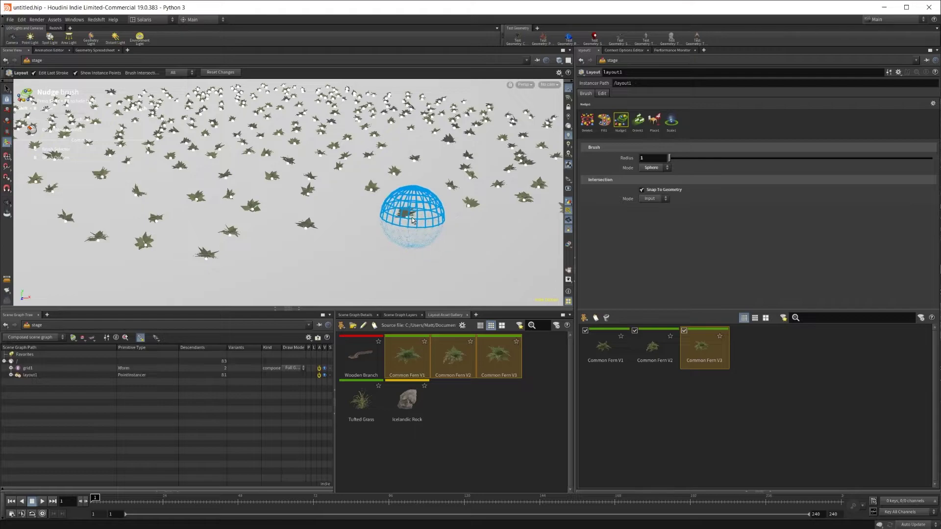
click(659, 199)
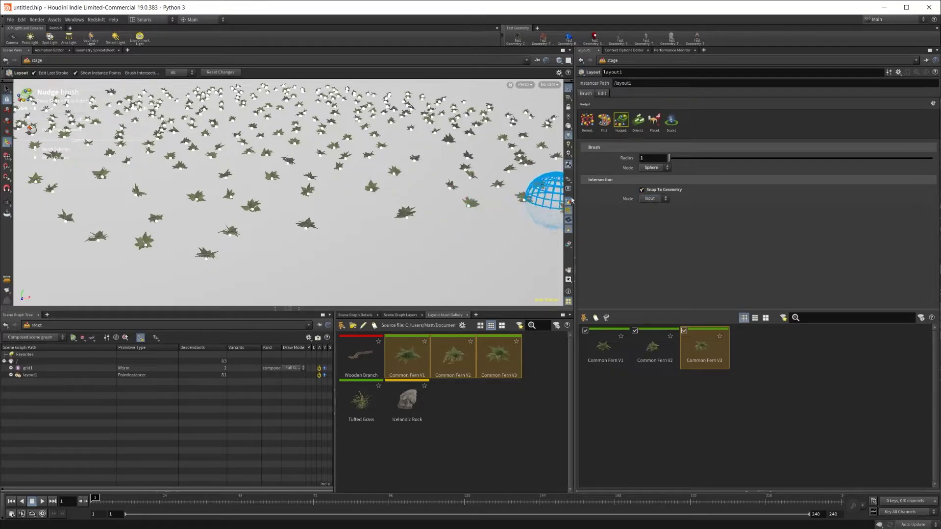
Step: Lower the Nudge brush's radius to 0, adjust it again, try a stroke on the front ferns and undo it
drag(669, 158, 540, 185)
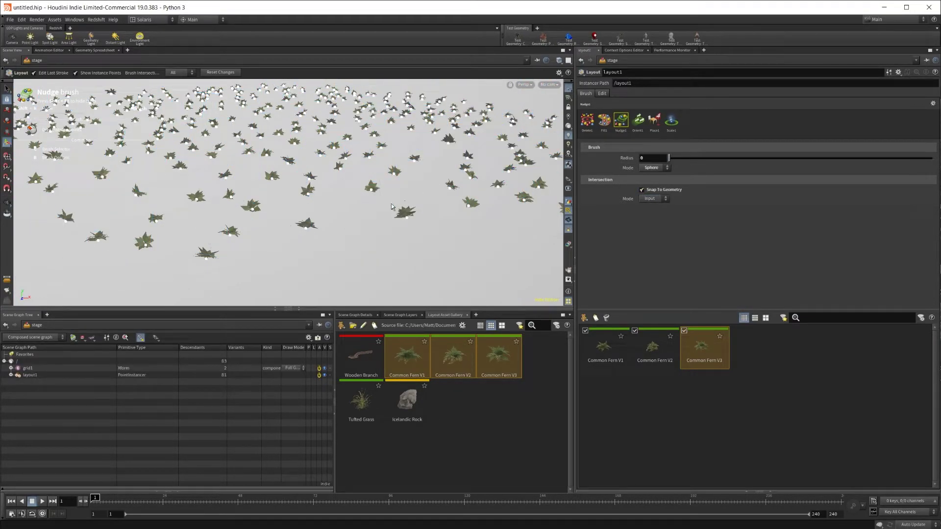
drag(670, 160, 673, 159)
drag(363, 209, 373, 221)
key(ctrl+z)
Step: Activate the Orient brush, enable the local rotation Override, and apply the brush to a fern near the front edge
click(639, 121)
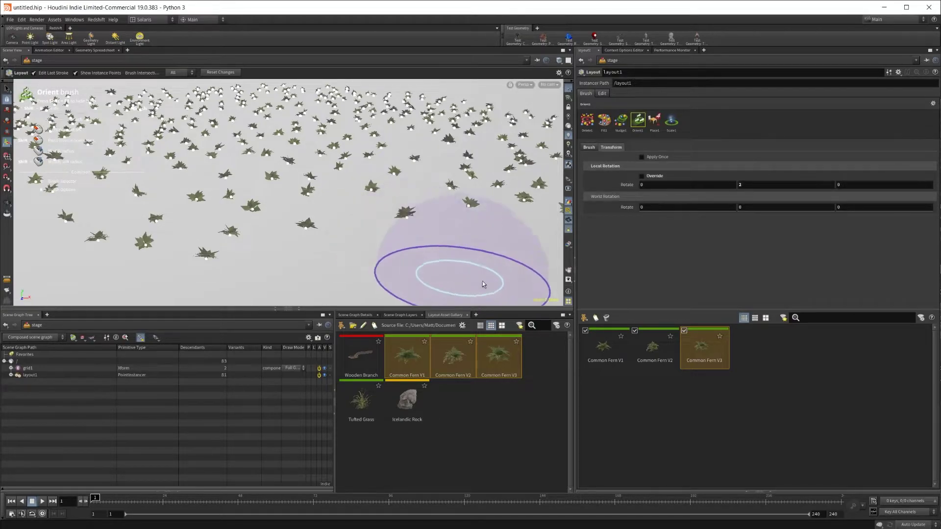
click(650, 180)
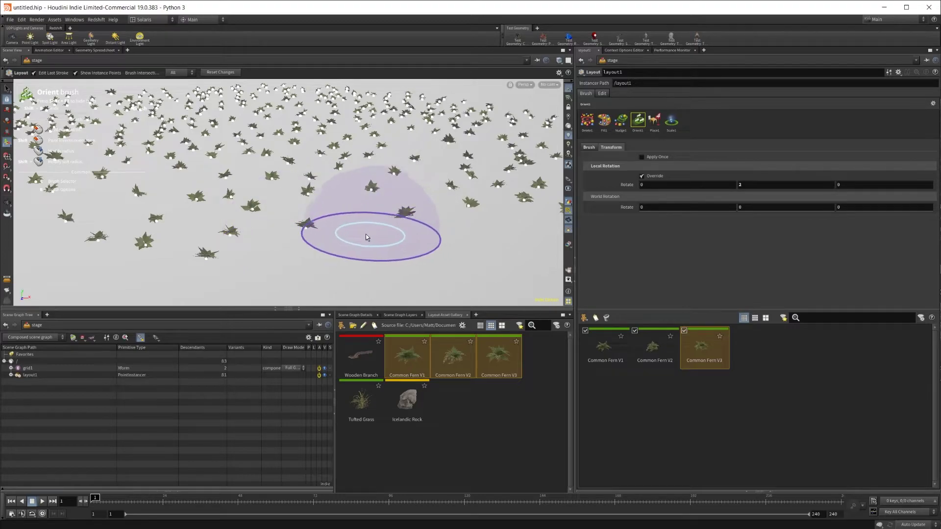
click(589, 148)
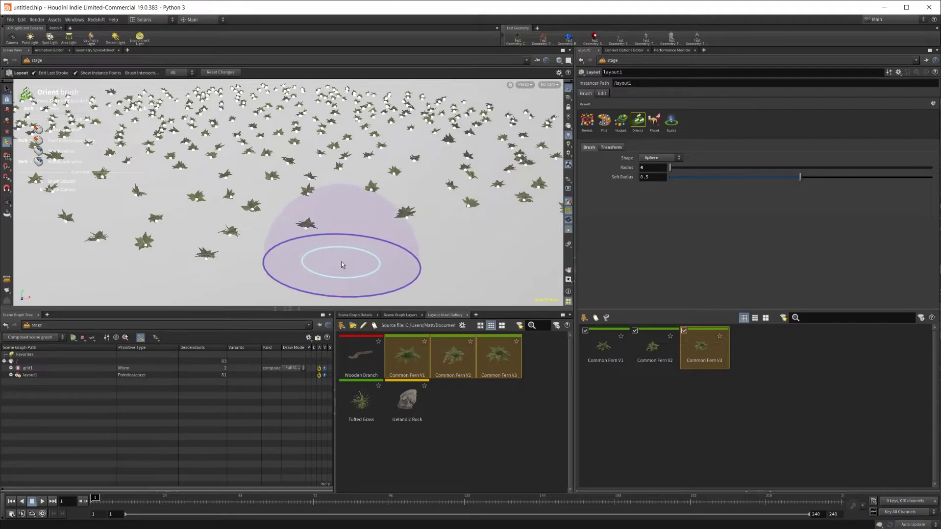
click(424, 241)
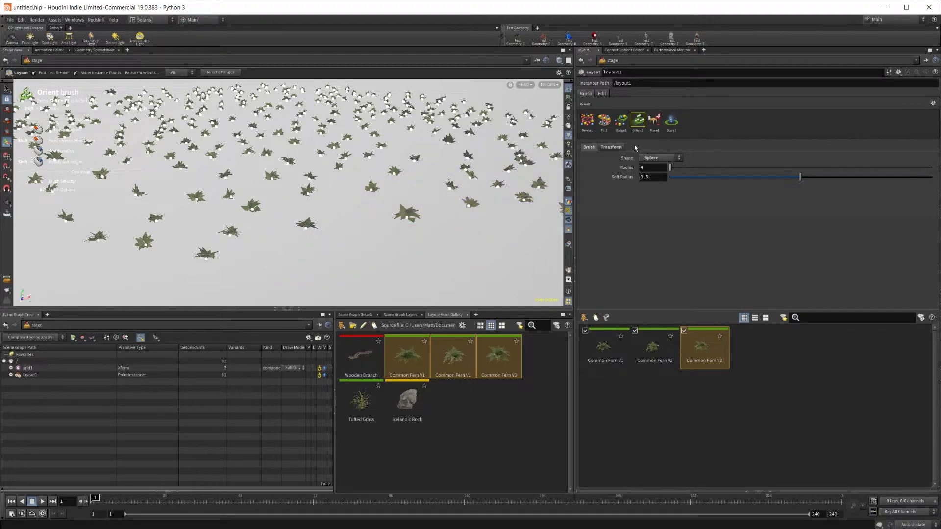
Step: Set the Orient brush's local Y rotation to 2
click(611, 147)
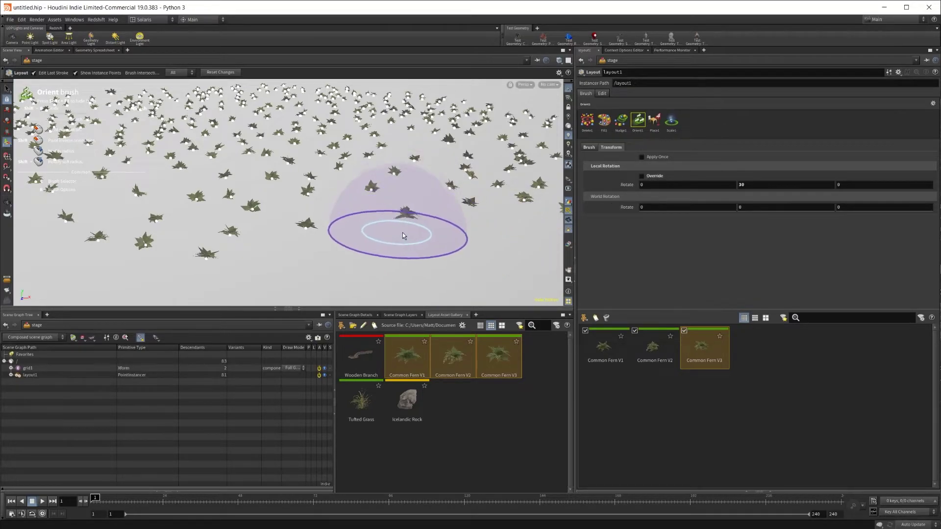
drag(746, 184, 679, 206)
text(2)
key(Return)
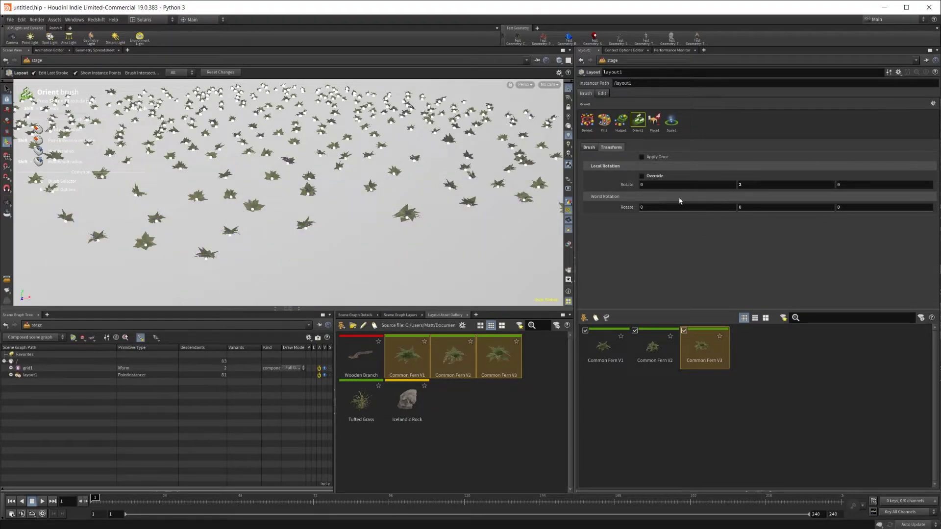
Step: Enable Apply Once for the Orient brush and set its local Y rotation to 30
click(662, 157)
click(750, 186)
text(30)
key(Return)
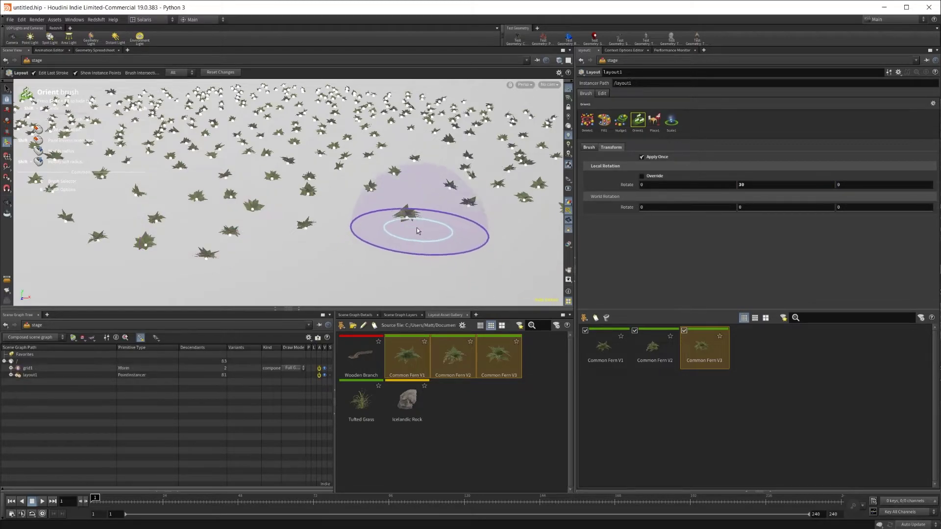
Step: Rotate the ferns near the front edge with several single Apply Once strokes of the Orient brush
click(411, 222)
click(412, 222)
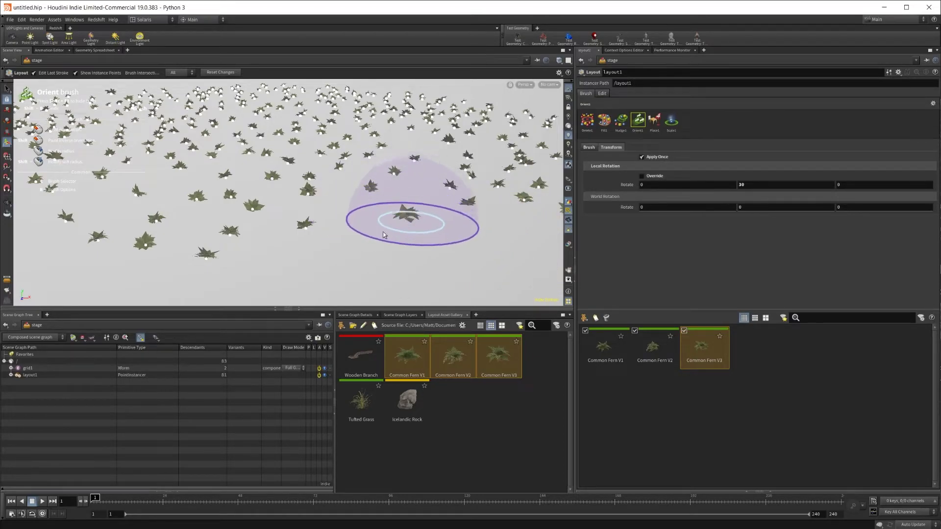
click(393, 233)
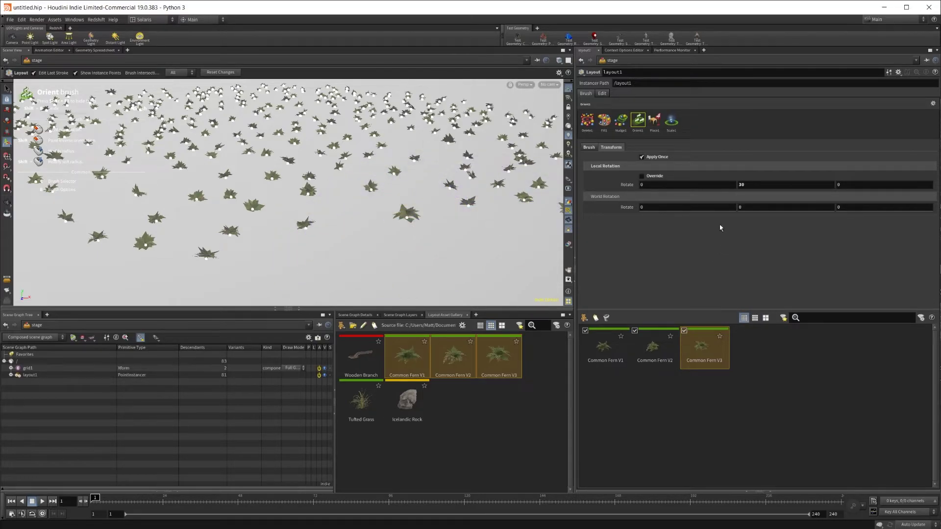
click(409, 216)
click(415, 220)
click(411, 221)
click(412, 223)
Step: Activate the Place brush
click(655, 121)
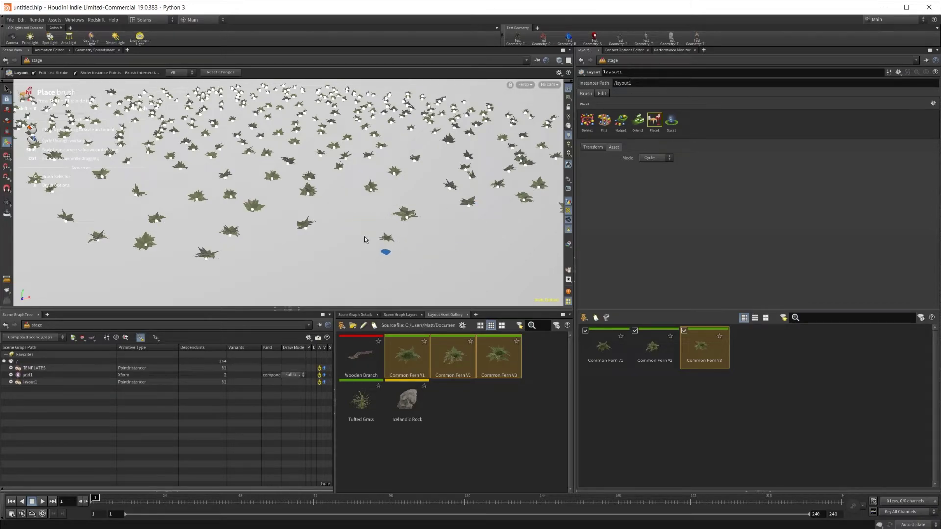
Step: Try placing two enlarged ferns in the open foreground with the Place brush, and undo both placements
drag(356, 219, 354, 194)
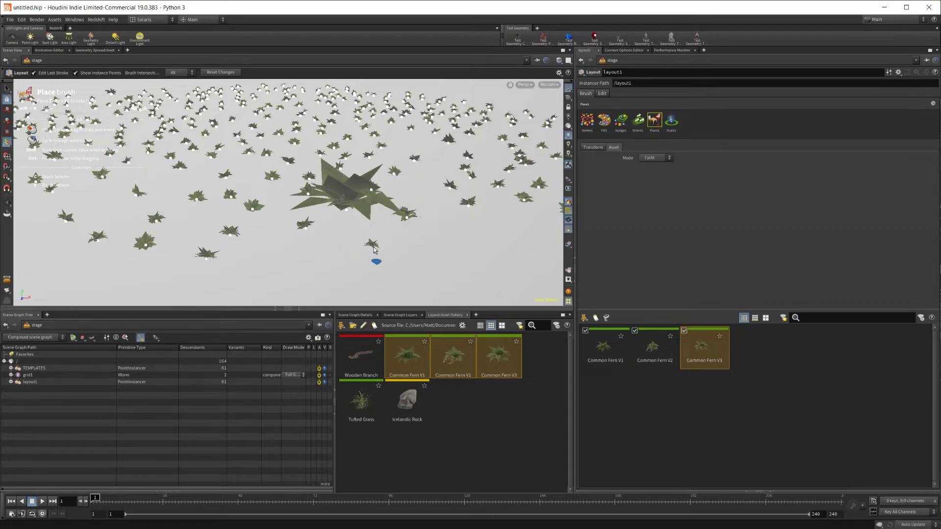
mouse_move(358, 247)
mouse_down()
mouse_move(363, 190)
mouse_move(389, 255)
mouse_move(369, 258)
mouse_move(346, 236)
mouse_move(337, 255)
mouse_move(346, 259)
mouse_move(315, 267)
mouse_move(340, 214)
mouse_move(329, 216)
mouse_move(422, 252)
mouse_up()
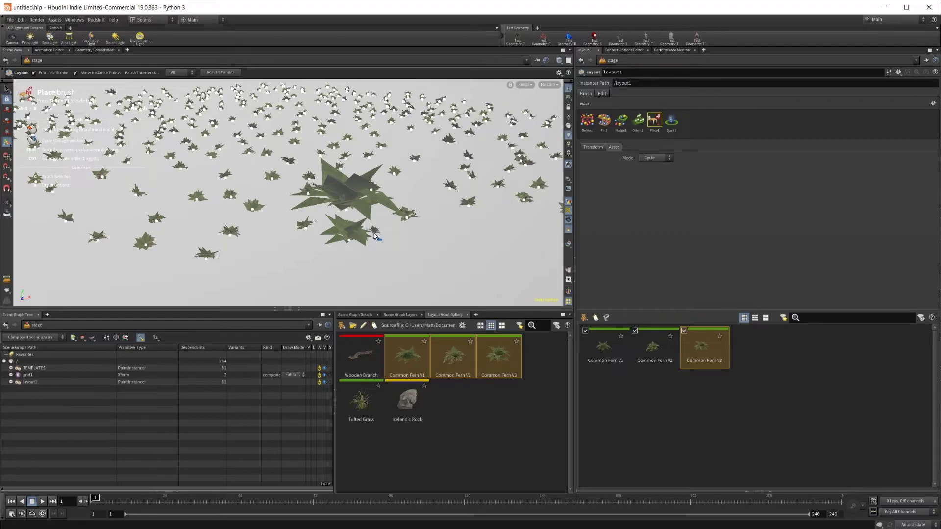
key(ctrl+z)
key(ctrl+z)
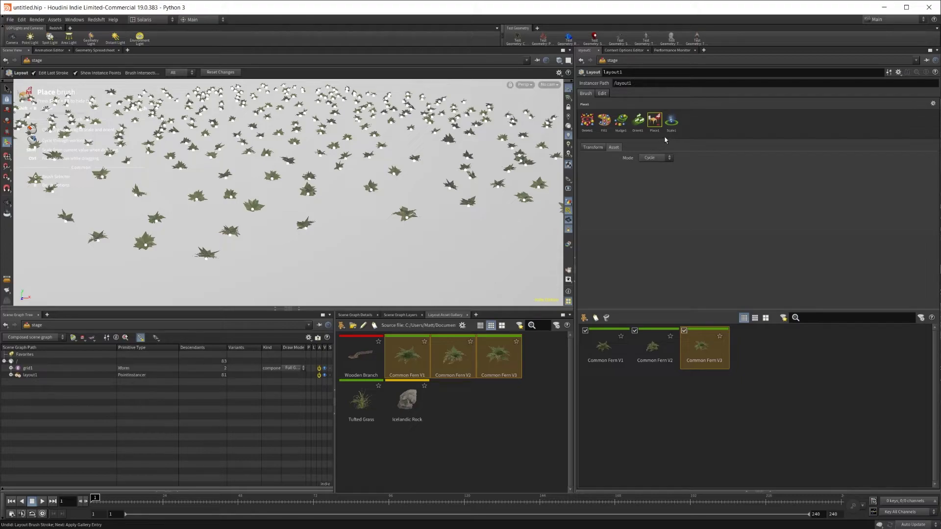
Step: Activate the Scale brush with the Sphere shape and bring up its transform settings
click(671, 123)
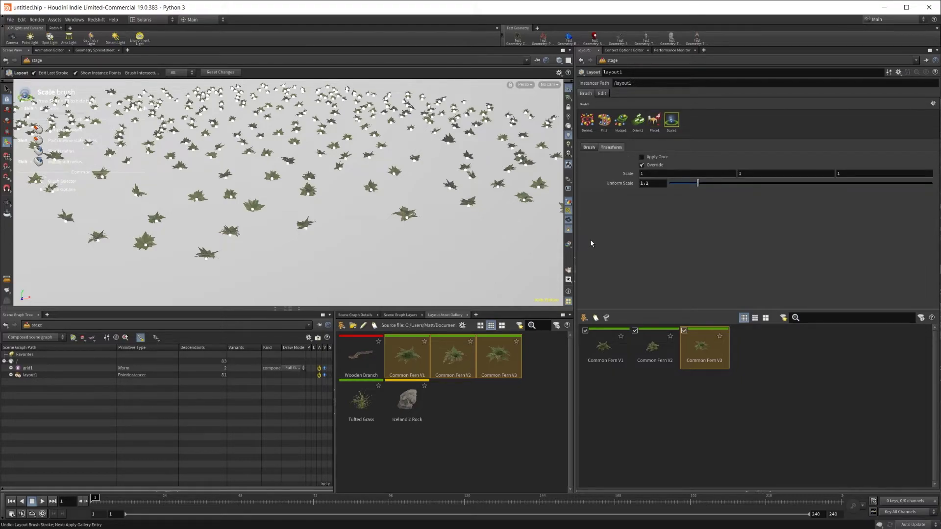
click(589, 147)
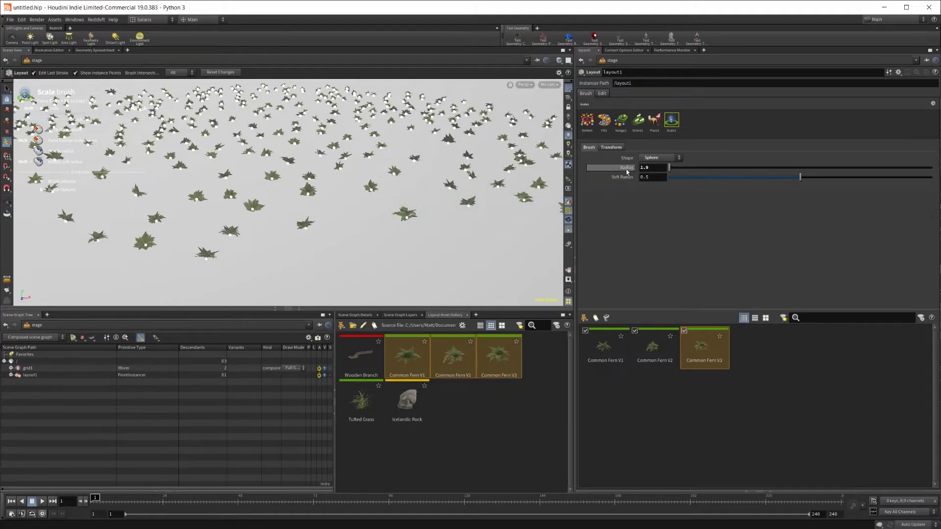
click(660, 157)
click(670, 173)
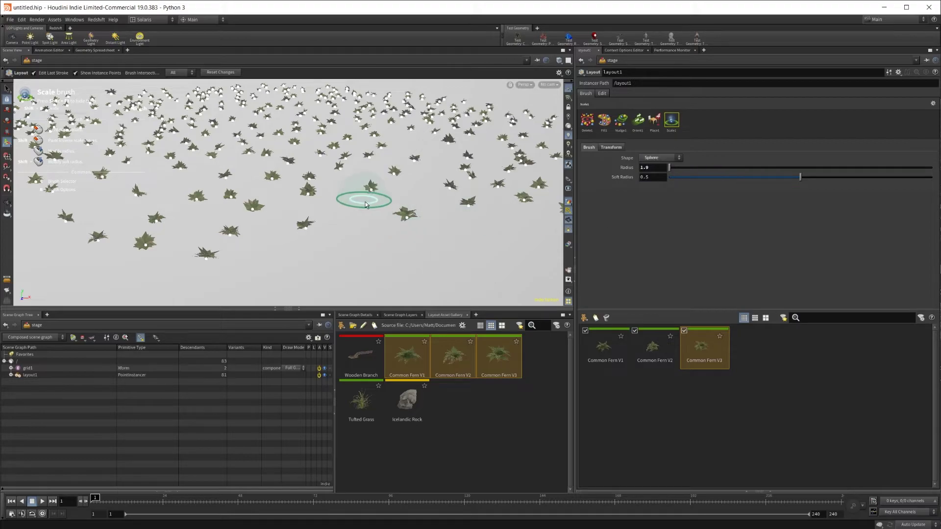
click(611, 147)
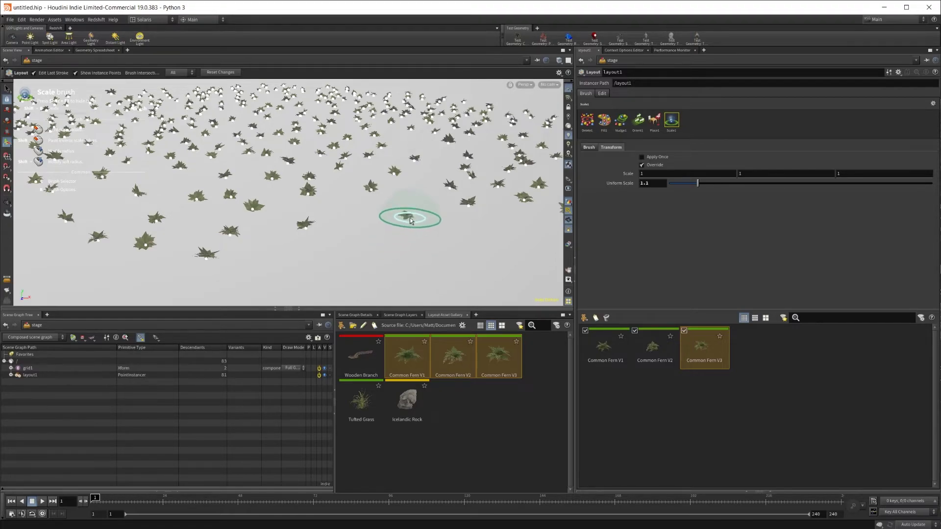
Step: Set the Scale brush's uniform scale to 1.5 with Override enabled and try it on a foreground fern
click(661, 186)
text(1.)
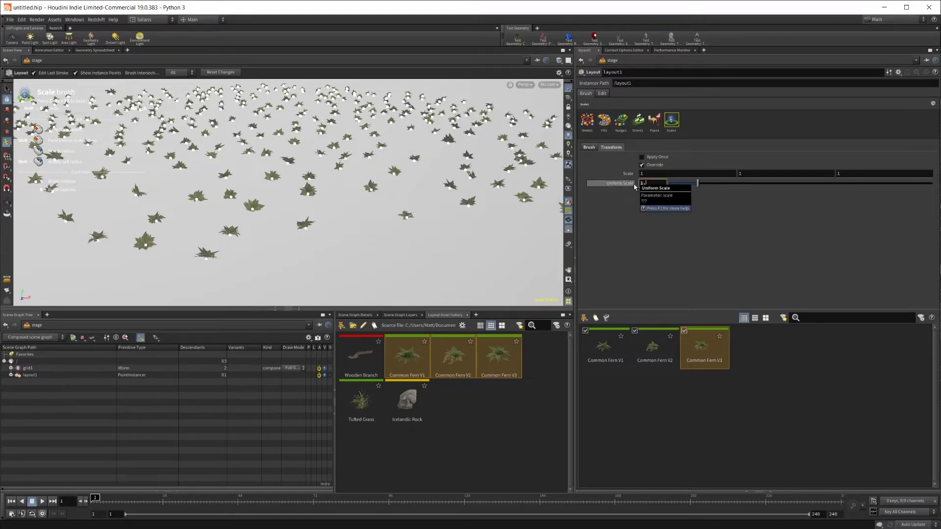
text(5)
key(Return)
click(405, 225)
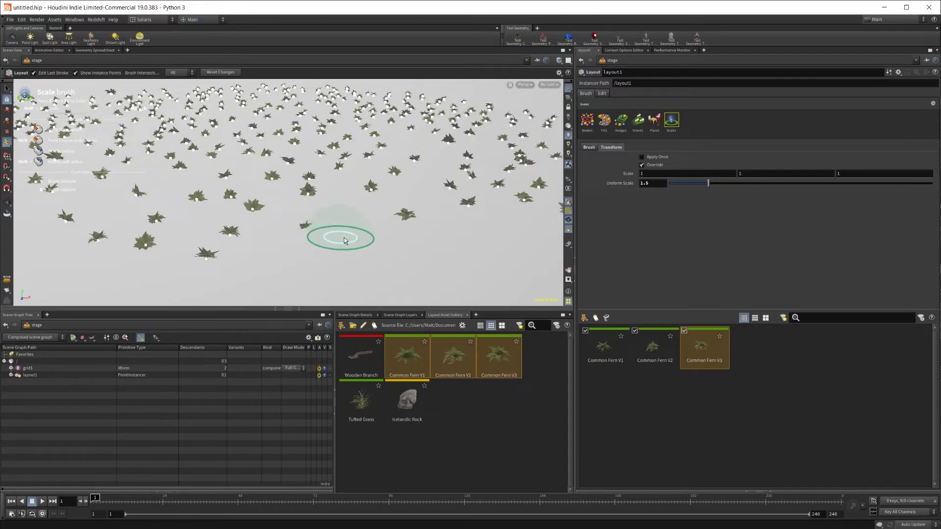
Step: Disable Override, set the uniform scale to 1.1, and enlarge ferns with a continuous Scale brush stroke from the foreground fern
click(652, 167)
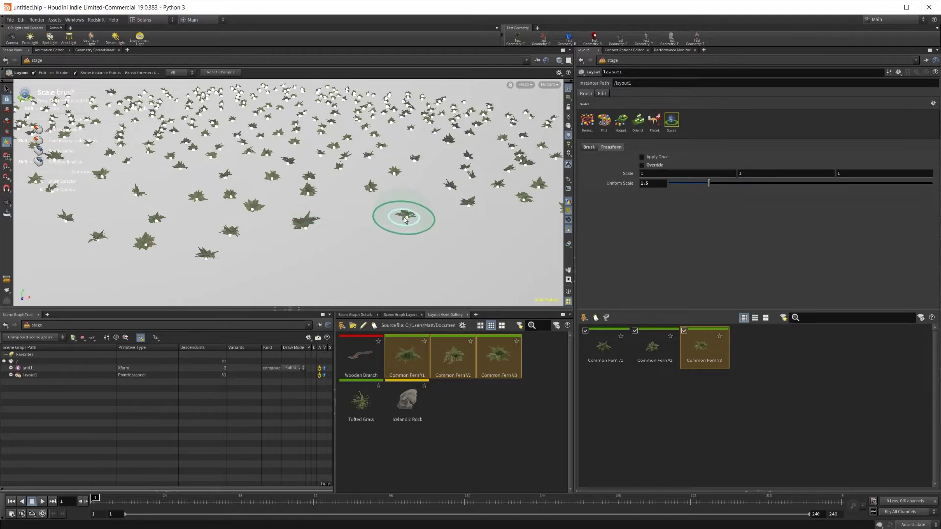
double_click(665, 187)
text(1.1)
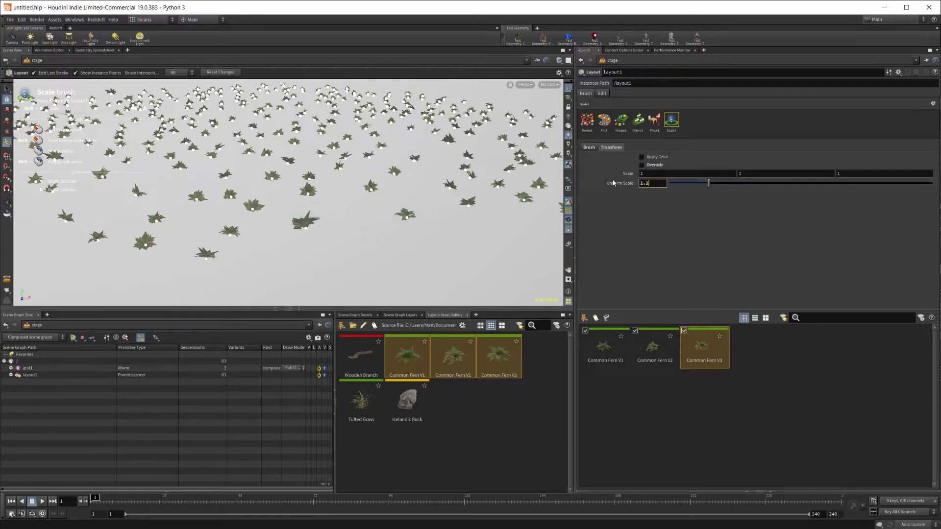
key(Return)
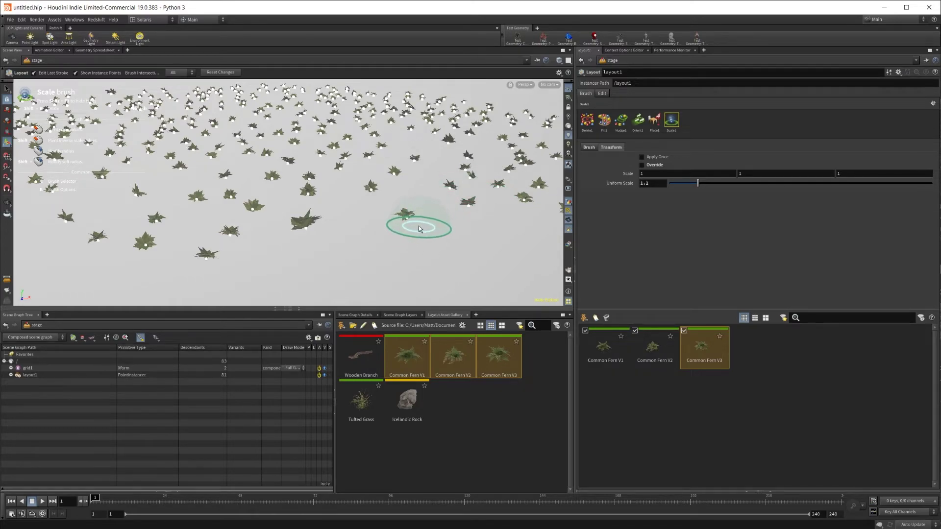
mouse_move(414, 216)
mouse_down()
mouse_move(309, 219)
mouse_move(313, 179)
mouse_move(240, 162)
mouse_move(206, 196)
mouse_move(256, 206)
mouse_move(277, 184)
mouse_move(392, 157)
mouse_move(465, 203)
mouse_move(486, 188)
mouse_move(515, 188)
mouse_move(521, 161)
mouse_up()
Step: Enable Apply Once for the Scale brush and enlarge the big foreground fern with repeated single strokes
click(641, 157)
click(416, 225)
click(409, 225)
click(406, 222)
click(405, 222)
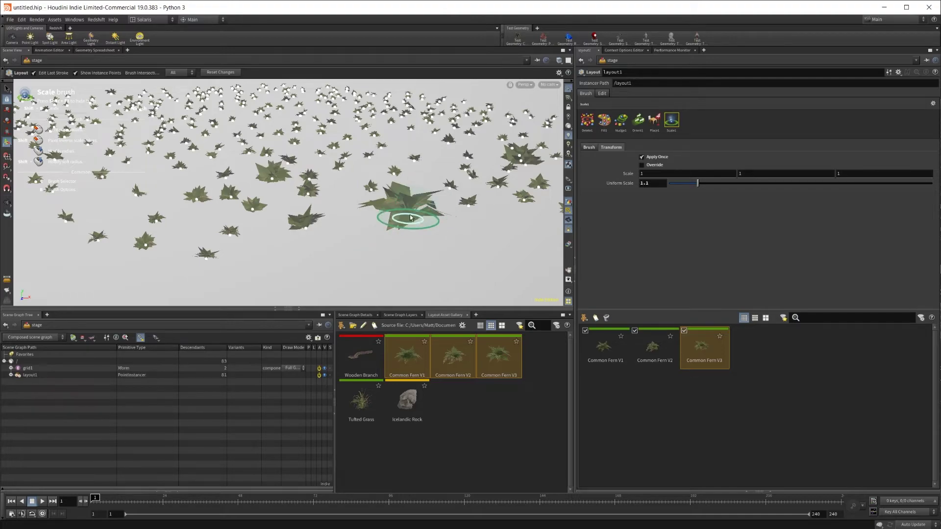
click(399, 228)
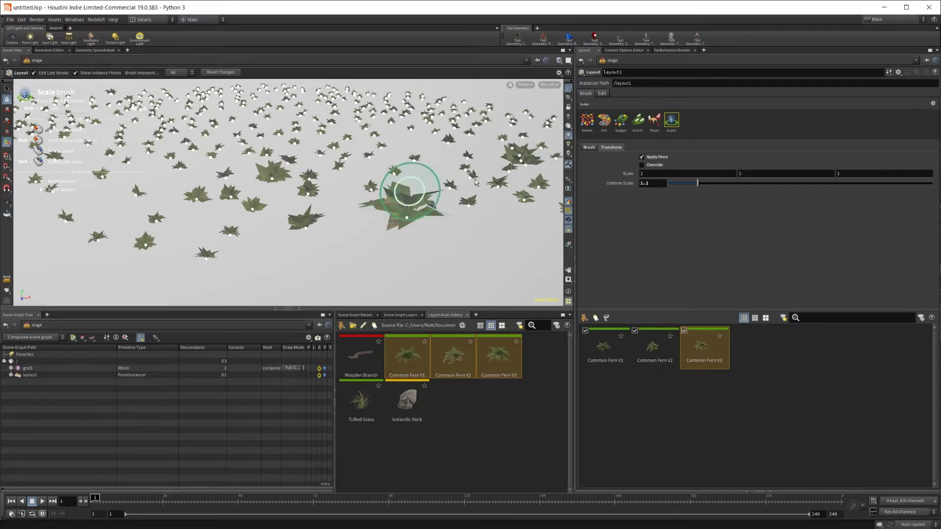
click(400, 218)
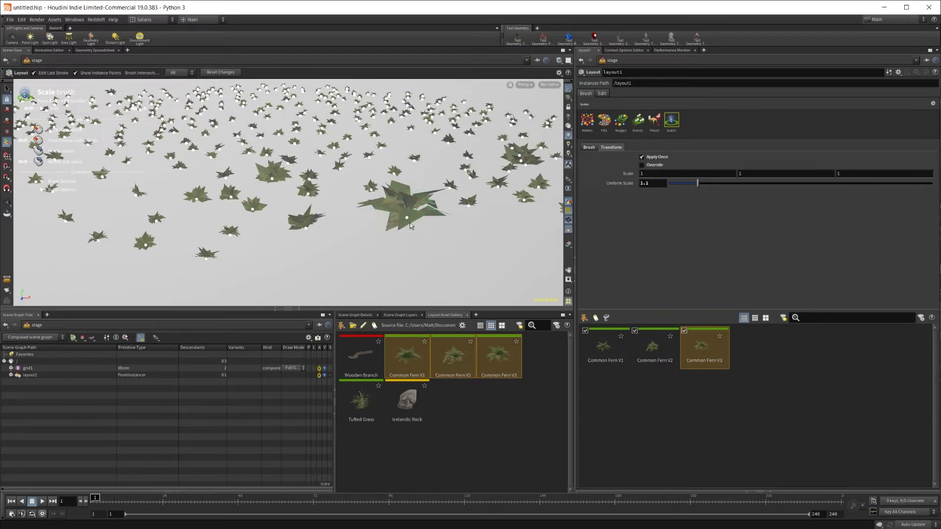
click(401, 215)
key(space)
drag(426, 255, 424, 253)
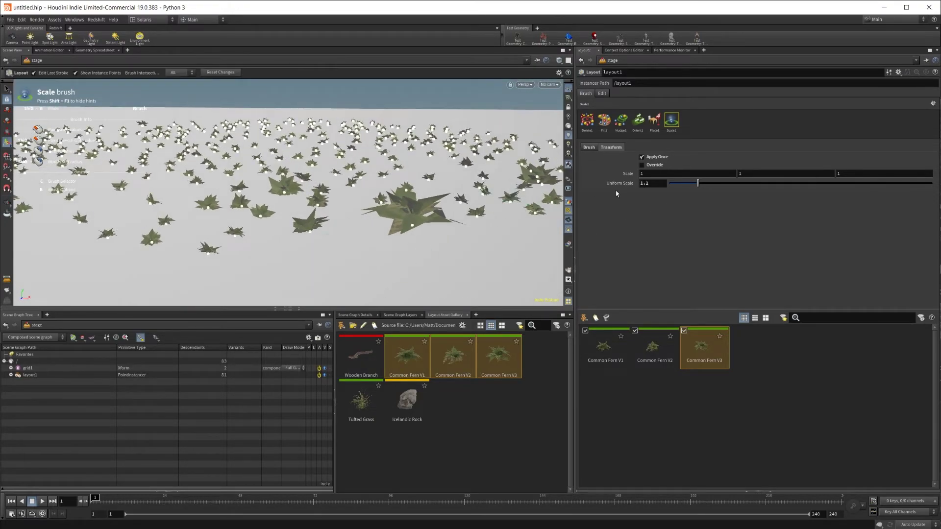